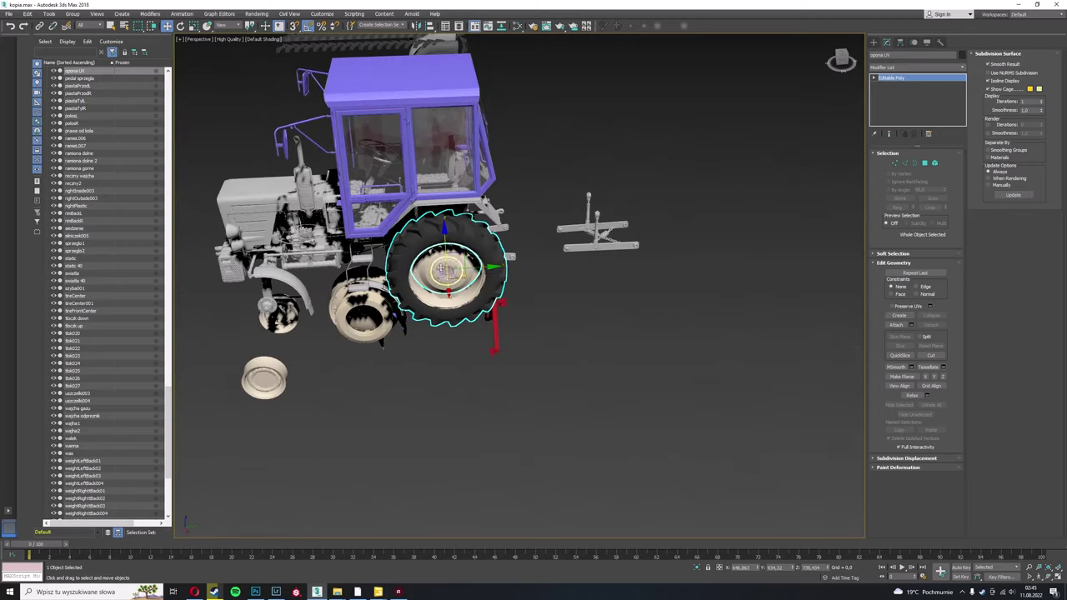
Isolate the tractor tire and Shift-drag a copy named 'opona UV kopia' beside it
click(697, 568)
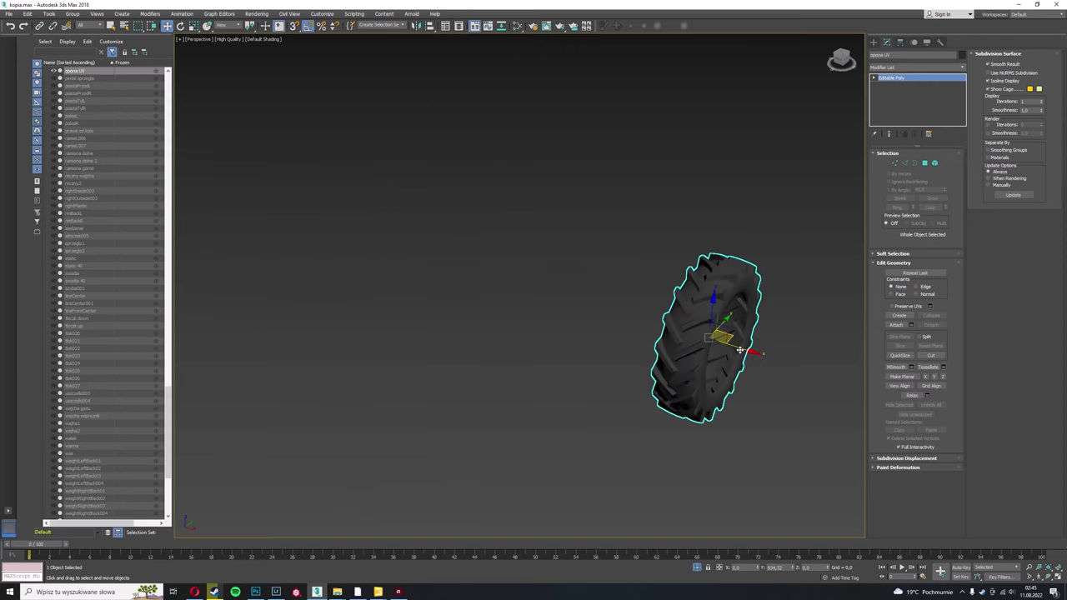
shift+drag(710, 309, 543, 328)
text(opia)
key(Return)
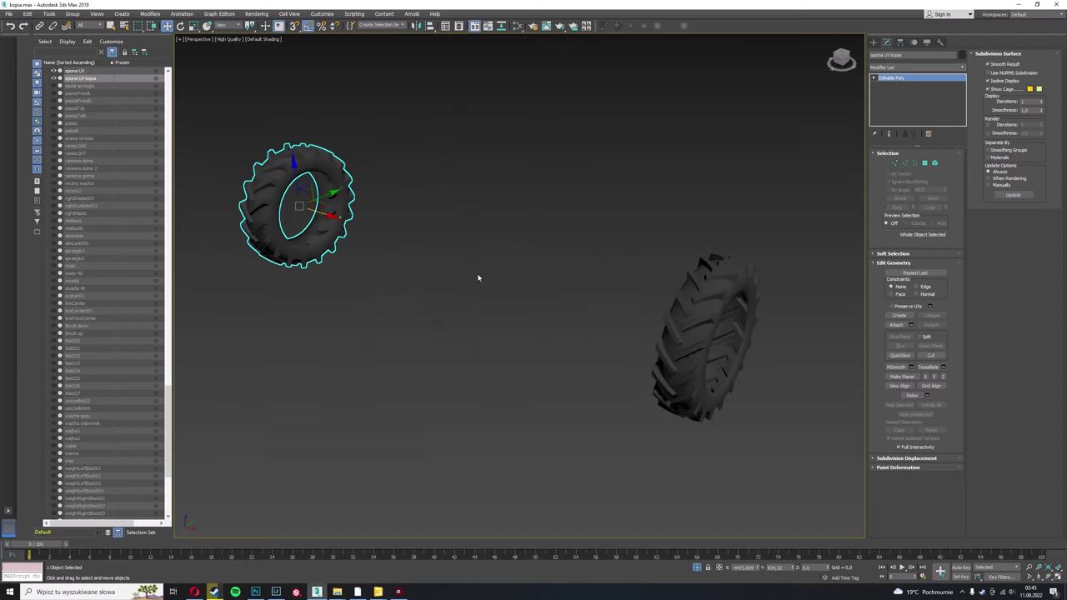
click(940, 41)
click(887, 42)
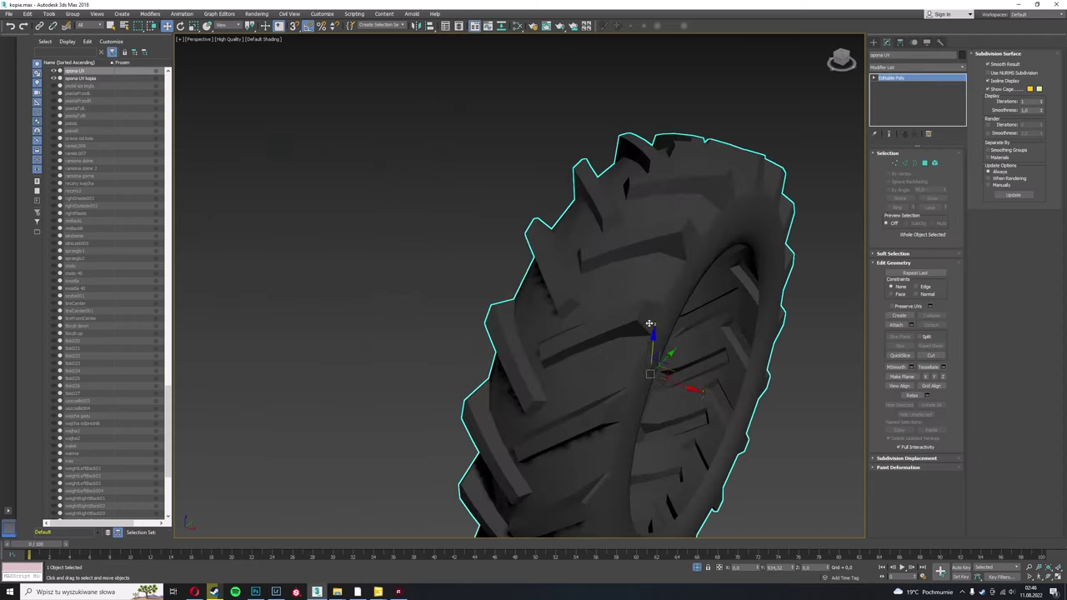
In Polygon mode, select both inner rim polygon rings, including the lug bases, and frame them
key(4)
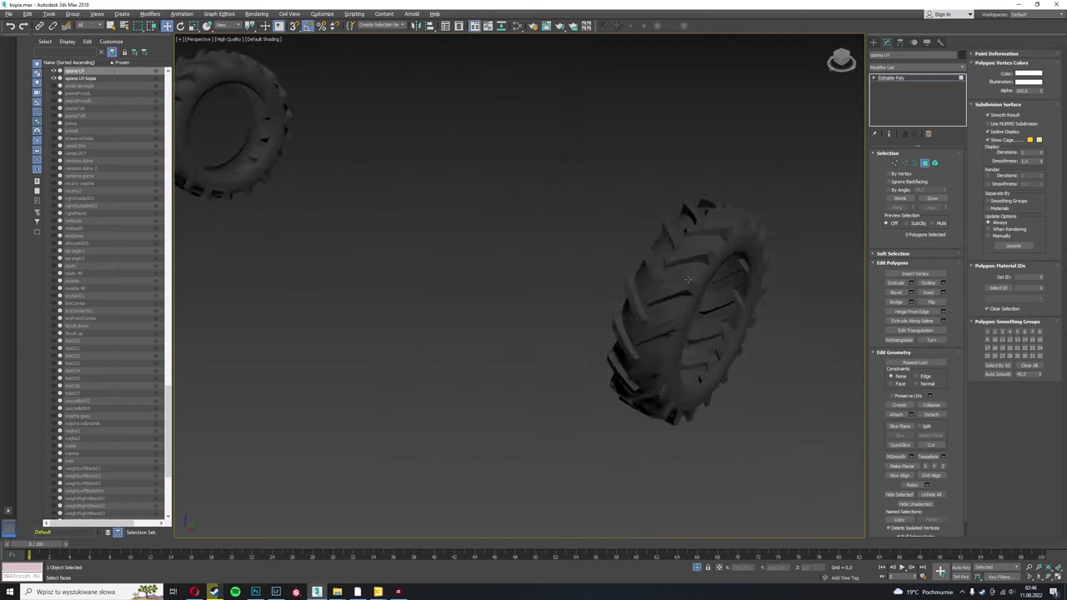
click(714, 226)
key(F4)
shift+click(664, 258)
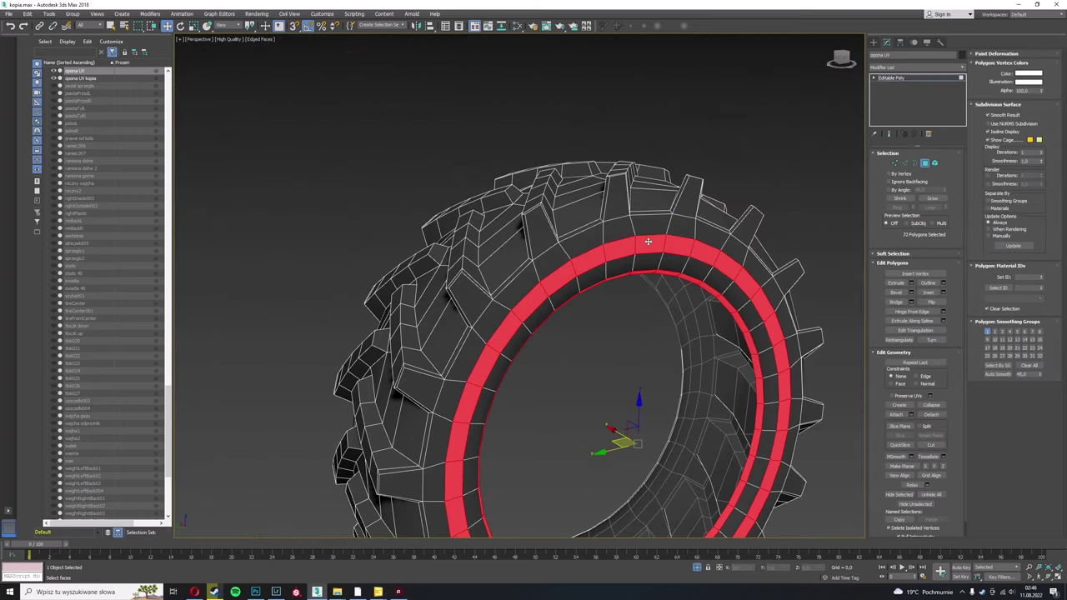
click(650, 243)
alt+middle_drag(619, 247, 596, 167)
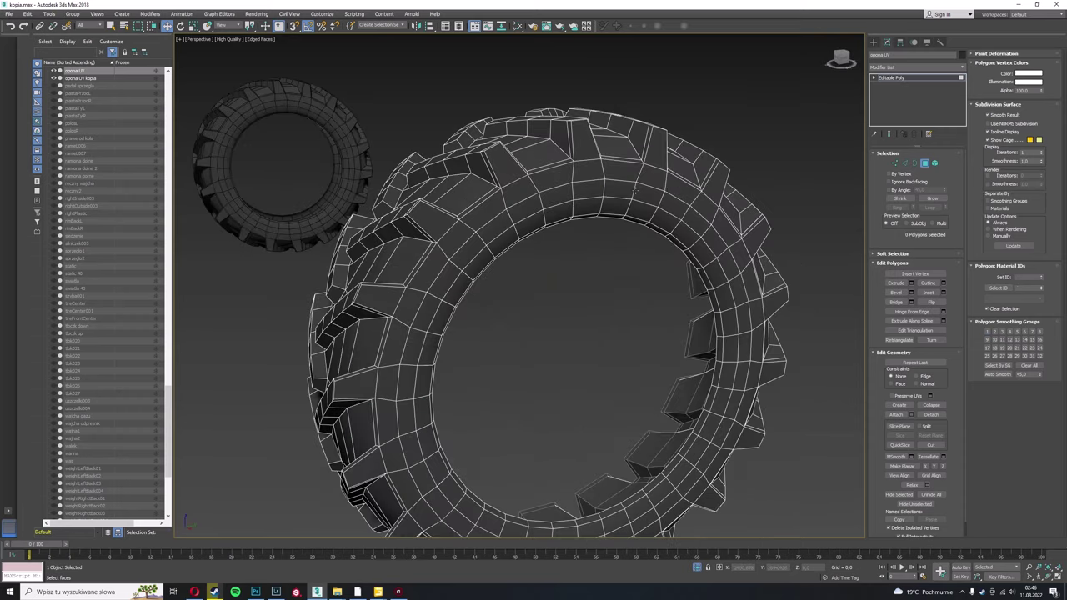
alt+middle_drag(377, 350, 446, 328)
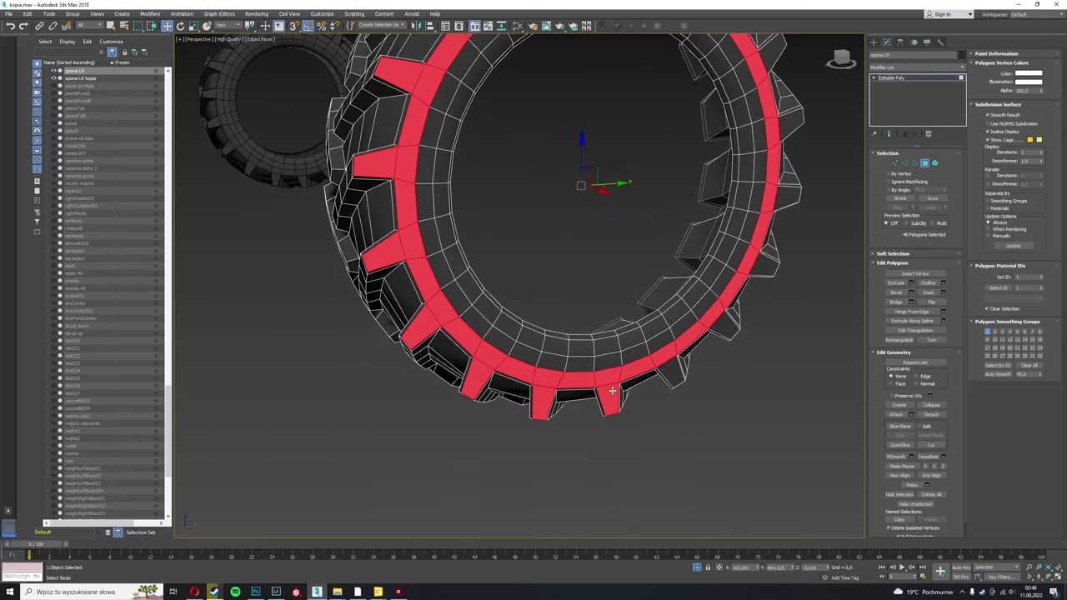
mouse_move(779, 193)
alt+middle_down()
mouse_move(755, 291)
mouse_move(638, 159)
alt+middle_up()
shift+click(638, 159)
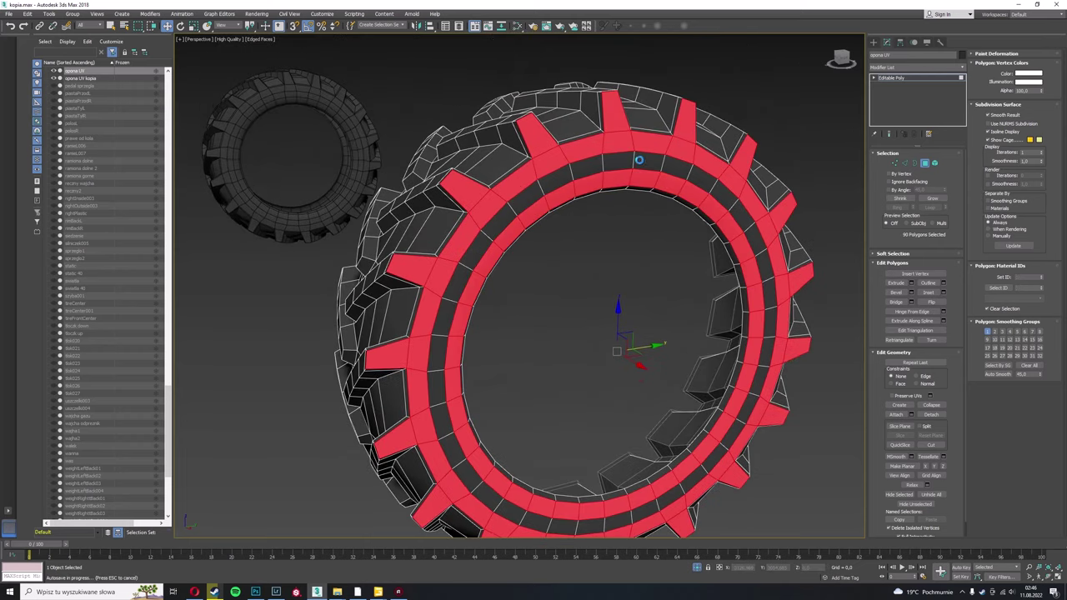
scroll(626, 195, down, 3)
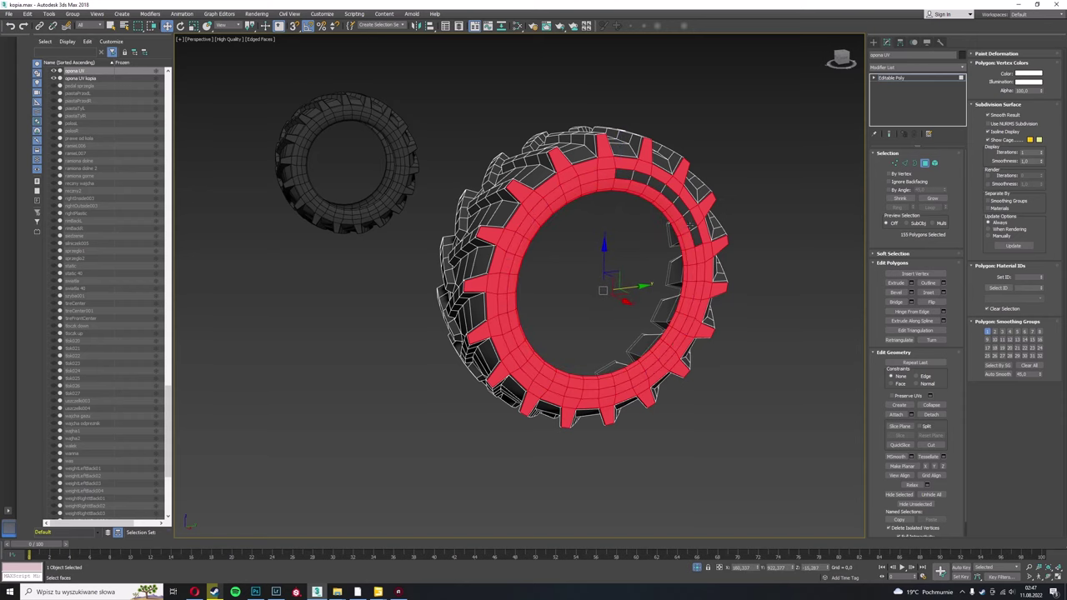
key(z)
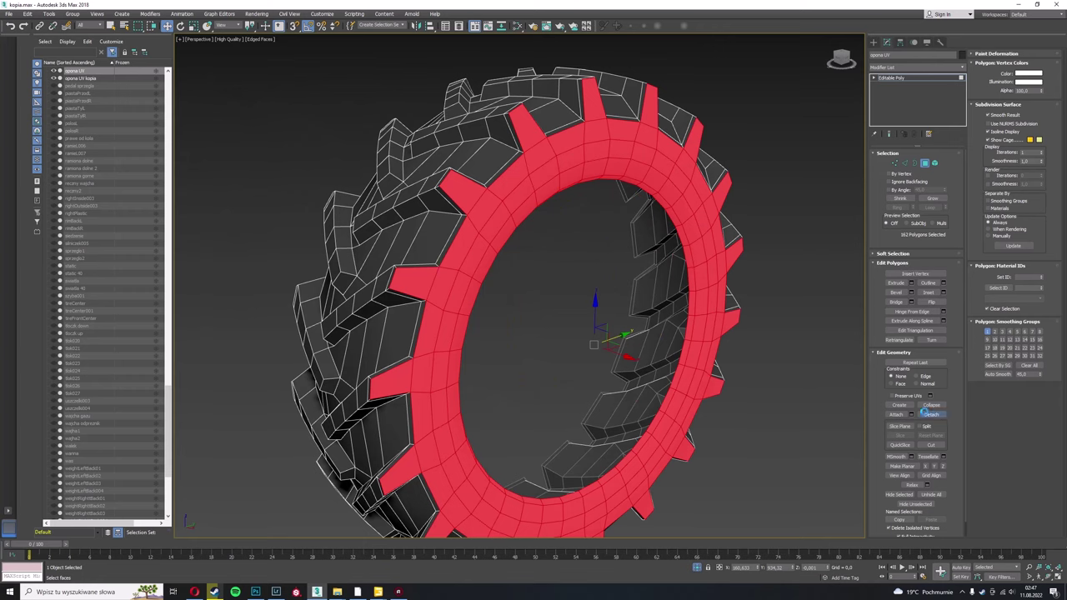
text(bok)
Detach the inner band as a new object and select all the tread polygons
key(Return)
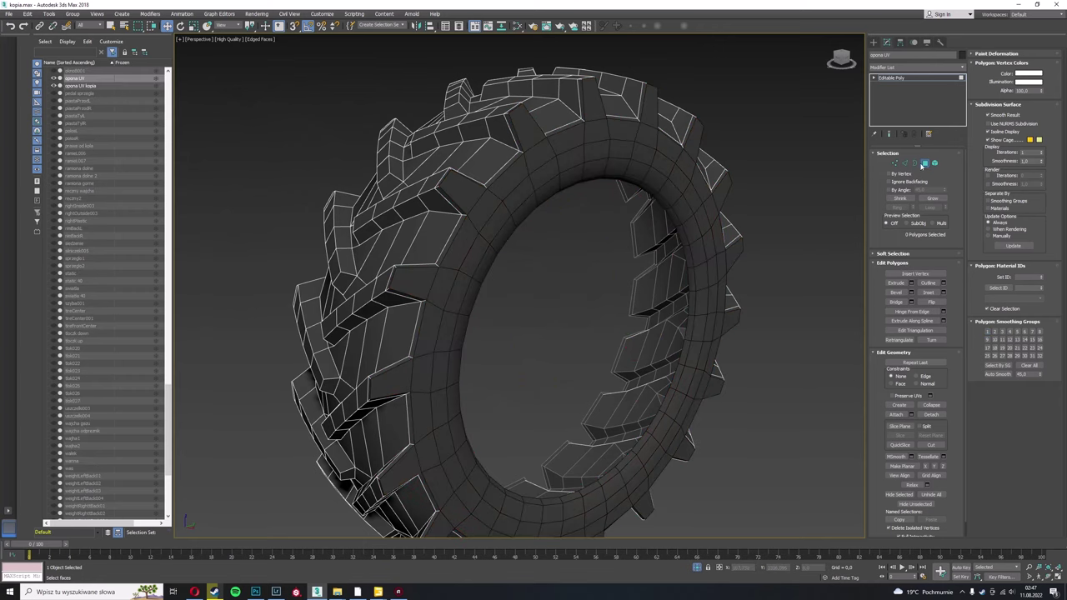
scroll(716, 369, down, 3)
scroll(716, 369, down, 2)
key(4)
mouse_move(716, 368)
alt+middle_down()
mouse_move(517, 222)
mouse_move(609, 438)
mouse_move(602, 334)
mouse_move(534, 209)
mouse_move(596, 279)
alt+middle_up()
scroll(527, 343, up, 3)
Deselect every face of one tread lug so it is excluded from the selection
alt+click(596, 318)
alt+click(534, 208)
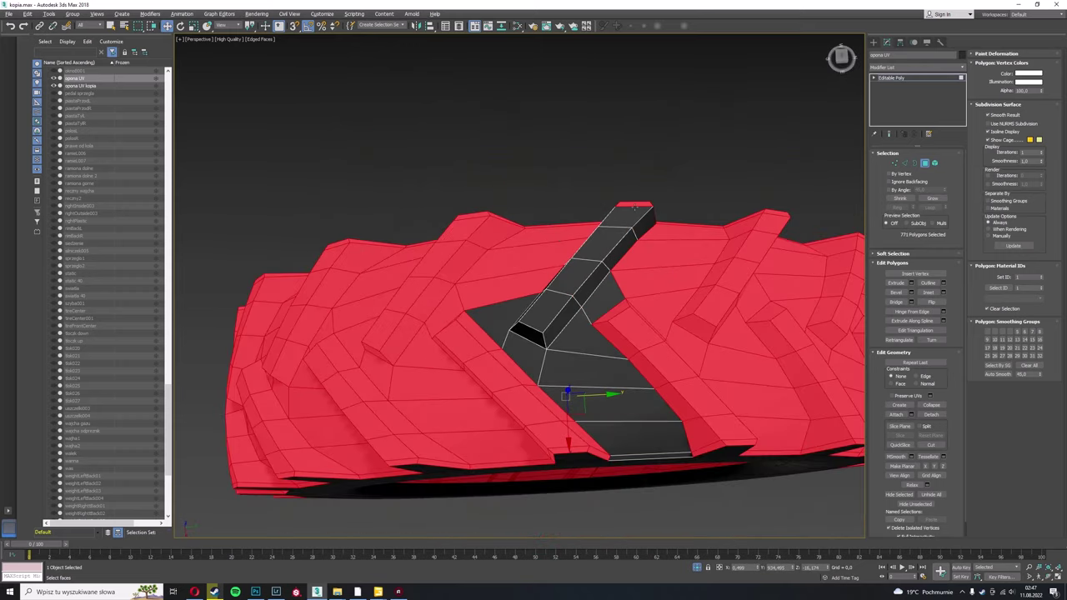
alt+click(703, 439)
alt+middle_drag(703, 439, 477, 357)
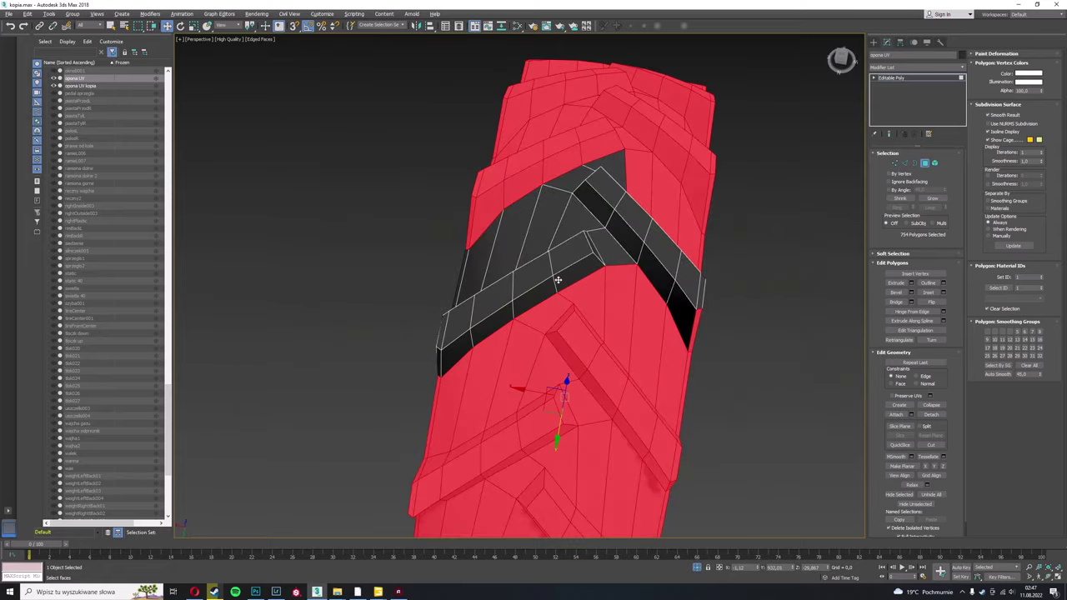
alt+click(695, 330)
mouse_move(695, 330)
alt+middle_down()
mouse_move(588, 242)
mouse_move(621, 388)
alt+middle_up()
alt+click(651, 409)
alt+click(724, 416)
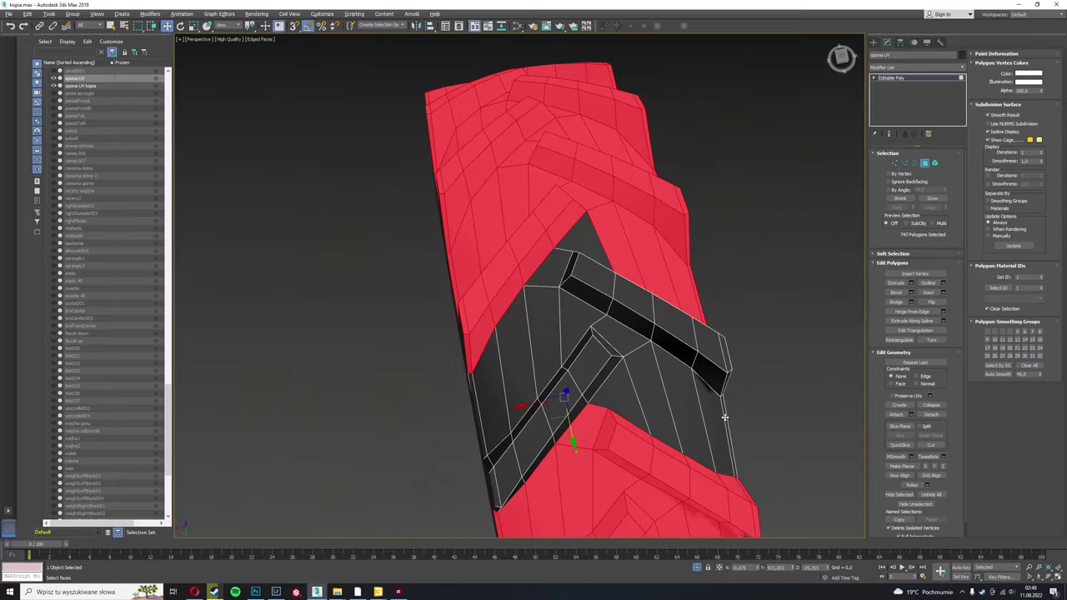
mouse_move(725, 417)
alt+middle_down()
mouse_move(494, 356)
mouse_move(466, 377)
mouse_move(624, 384)
mouse_move(550, 366)
alt+middle_up()
Delete the remaining tread, then test a rotated clone of the lug and undo it
click(923, 164)
key(e)
shift+drag(583, 366, 545, 360)
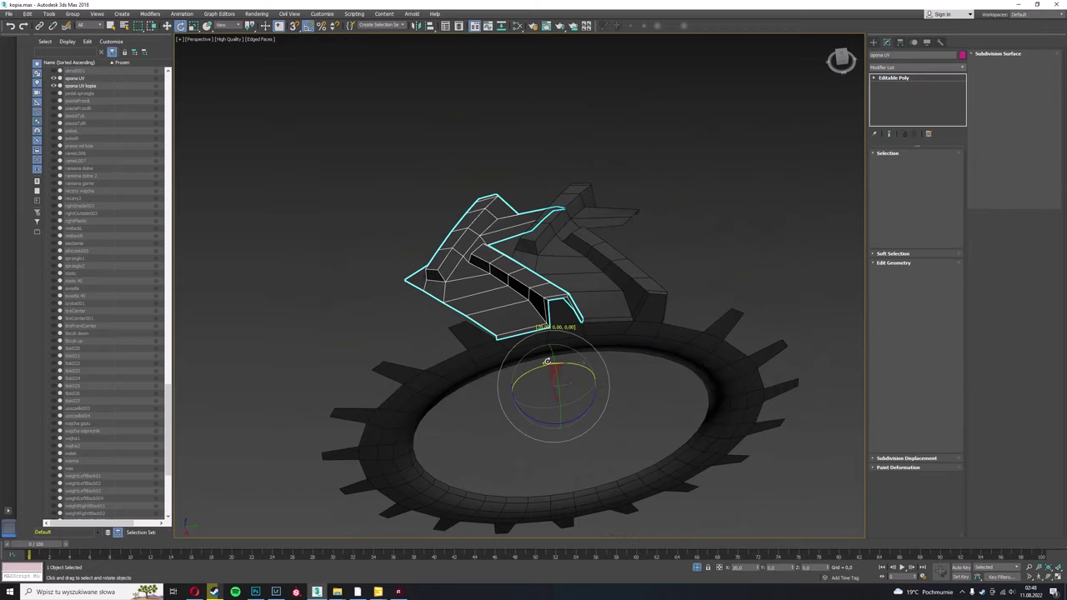
key(ctrl+z)
Apply Unwrap UVW to the lug segment and inner ring and open an enlarged Edit UVWs window
click(496, 288)
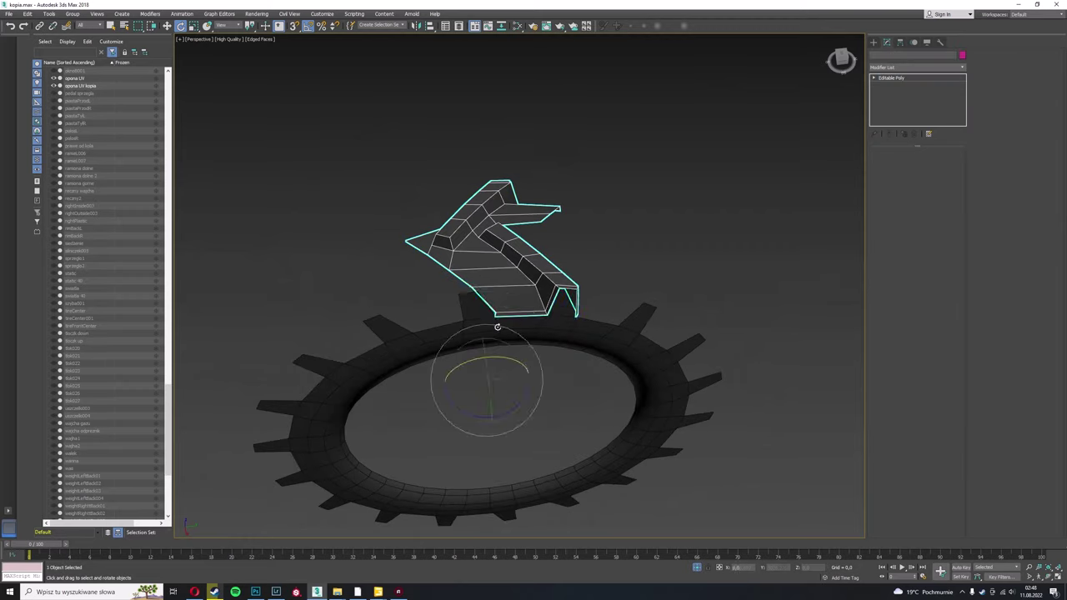
ctrl+click(498, 327)
click(917, 67)
click(908, 400)
click(915, 327)
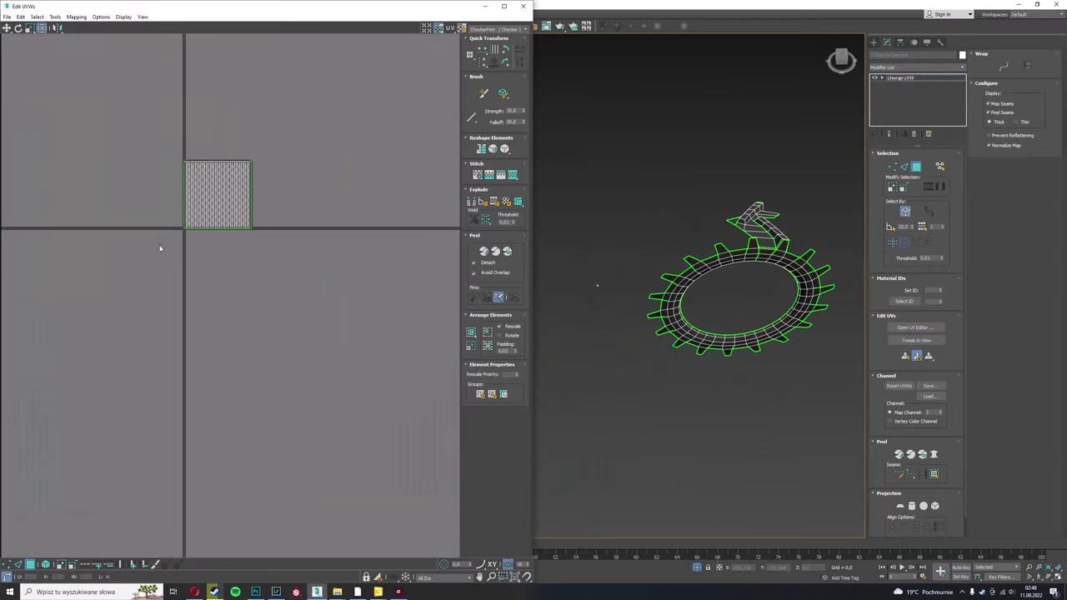
drag(159, 248, 262, 195)
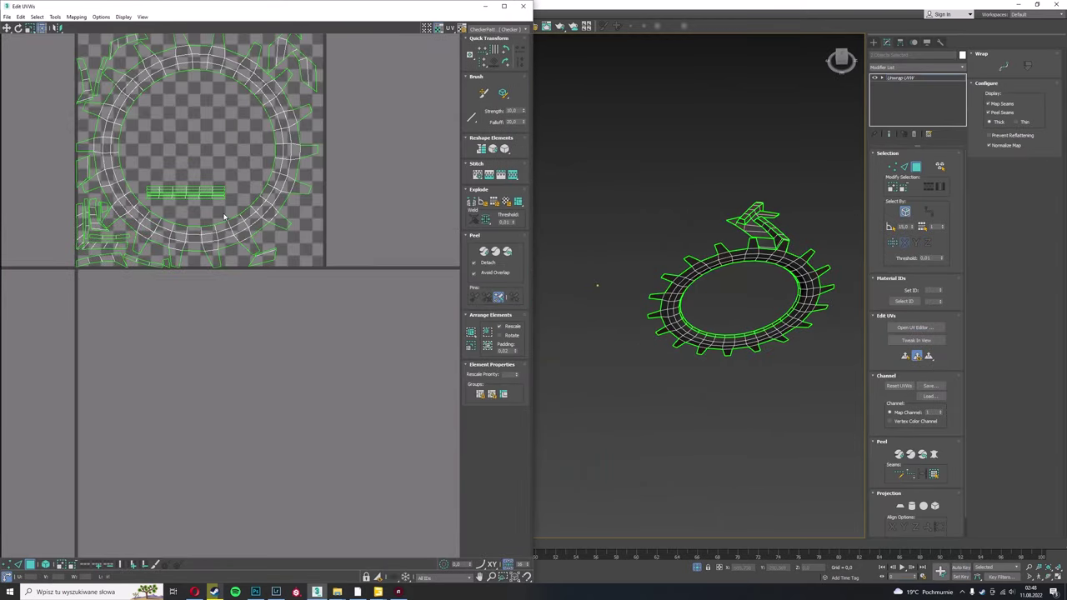
Inspect the unwrapped lug by selecting a small UV piece and an edge and orbiting the model
scroll(223, 216, down, 3)
click(214, 178)
scroll(603, 160, up, 5)
scroll(603, 160, up, 3)
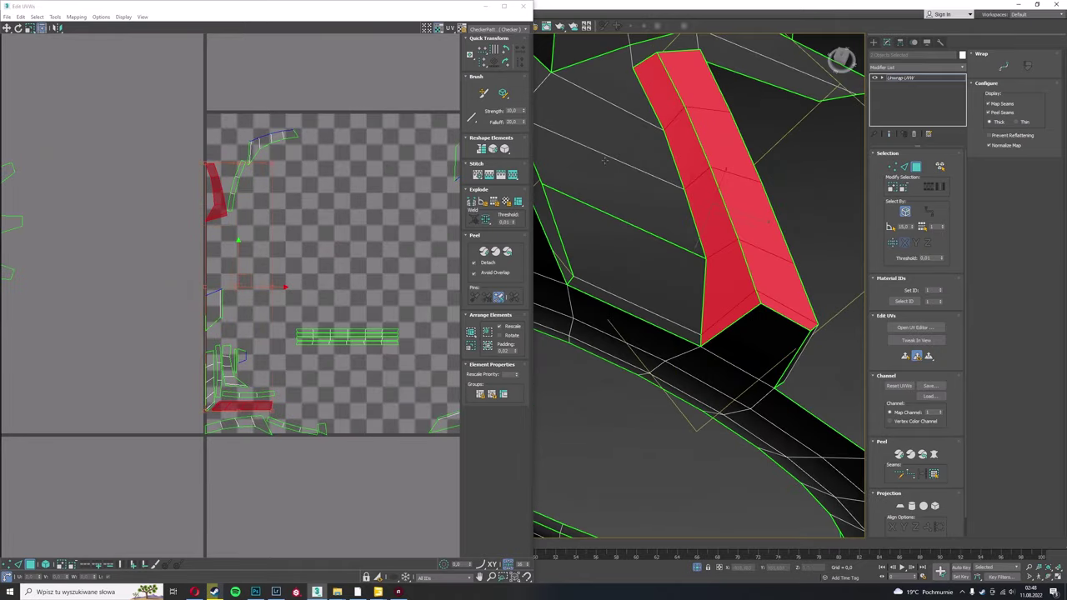
mouse_move(604, 160)
alt+middle_down()
mouse_move(657, 315)
mouse_move(717, 350)
alt+middle_up()
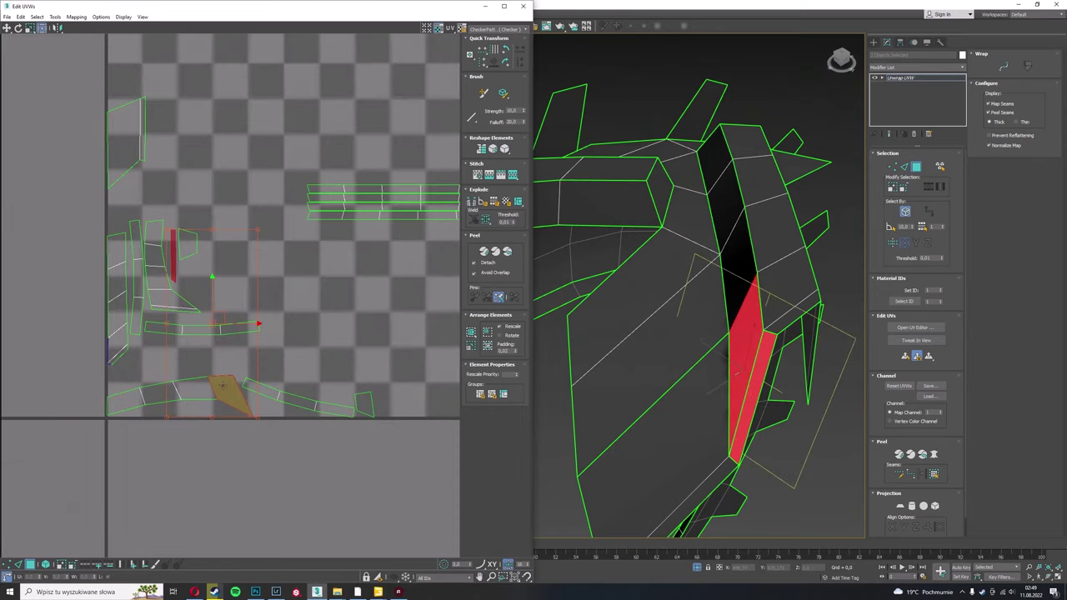
scroll(222, 385, down, 3)
click(242, 416)
scroll(246, 414, down, 3)
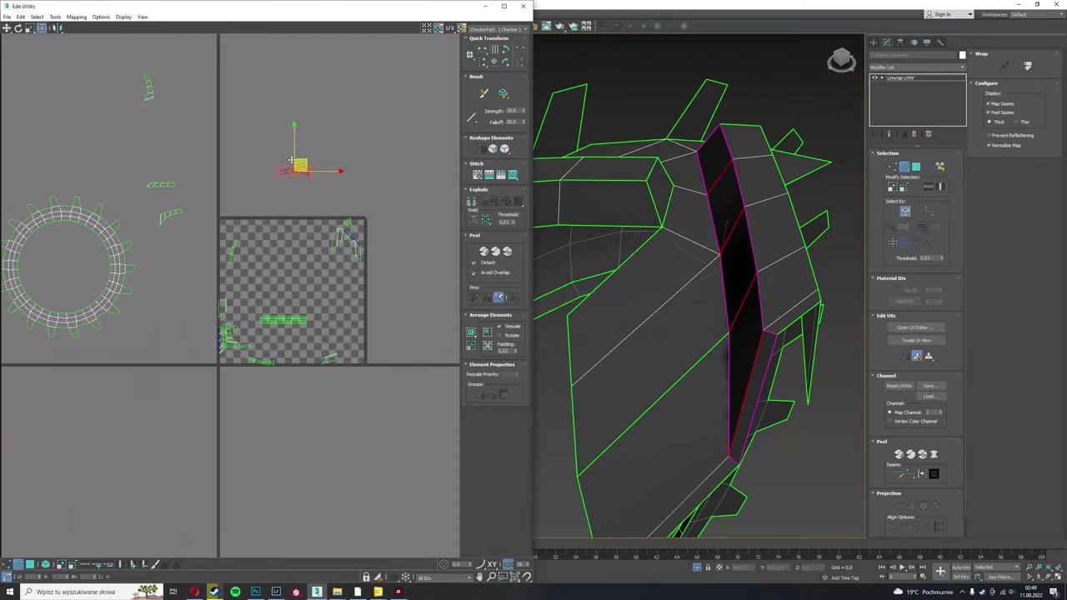
scroll(291, 161, up, 2)
Move several lug UV pieces up to the upper left beside the others
drag(170, 388, 246, 431)
drag(191, 203, 244, 358)
middle_drag(336, 290, 236, 140)
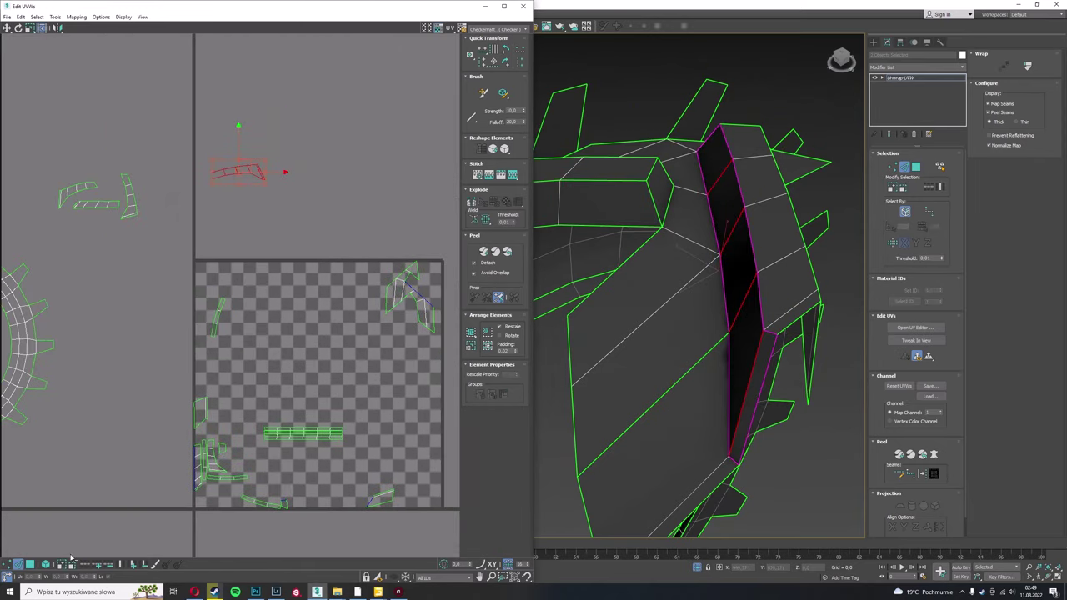
middle_drag(203, 463, 202, 429)
click(202, 428)
click(215, 417)
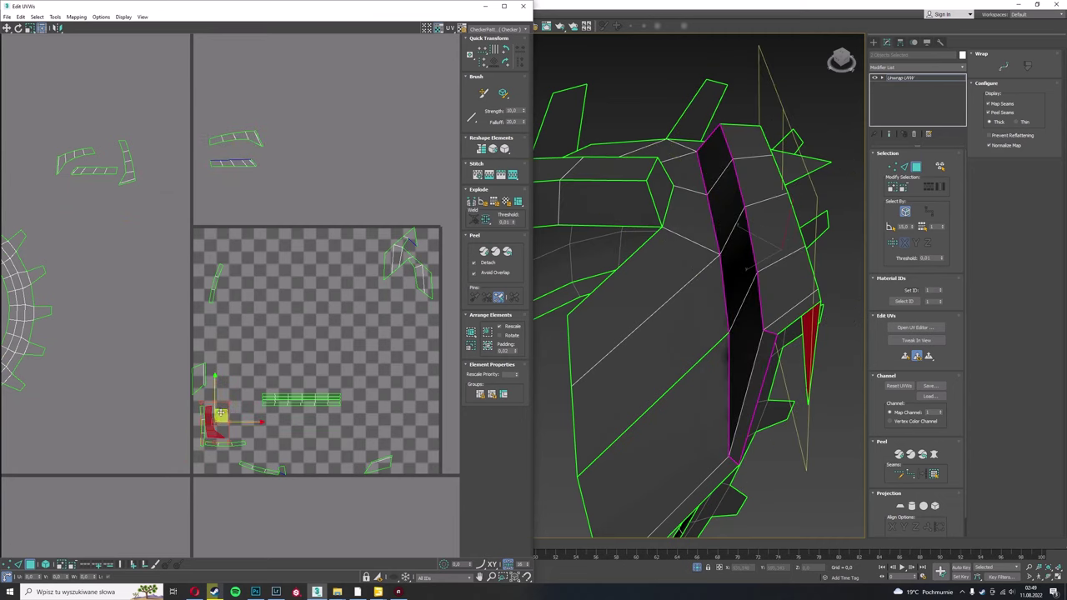
click(285, 306)
drag(286, 305, 236, 195)
click(236, 162)
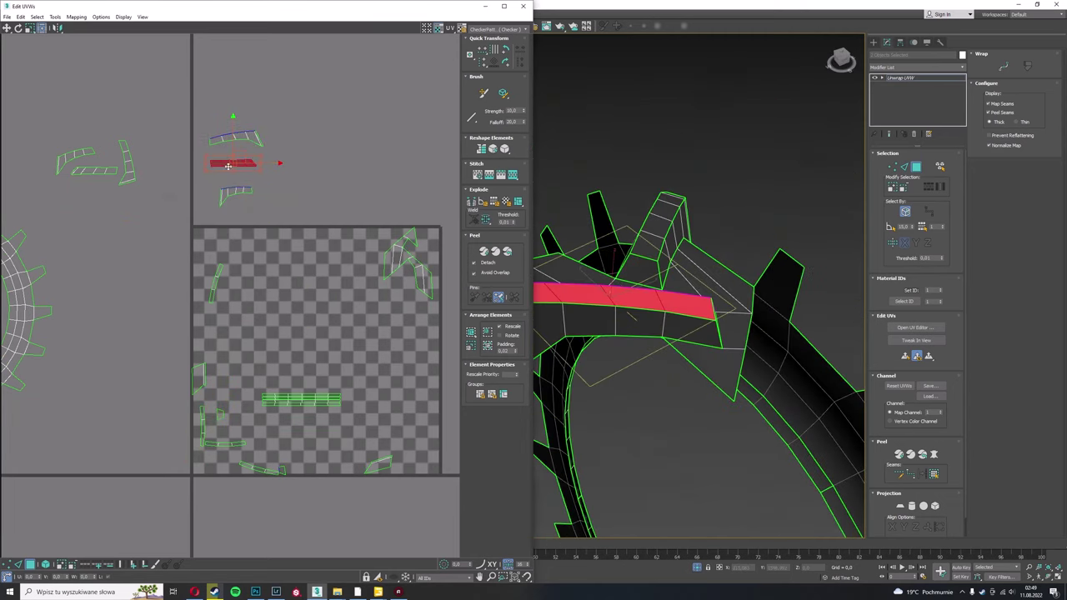
click(236, 137)
scroll(233, 222, down, 2)
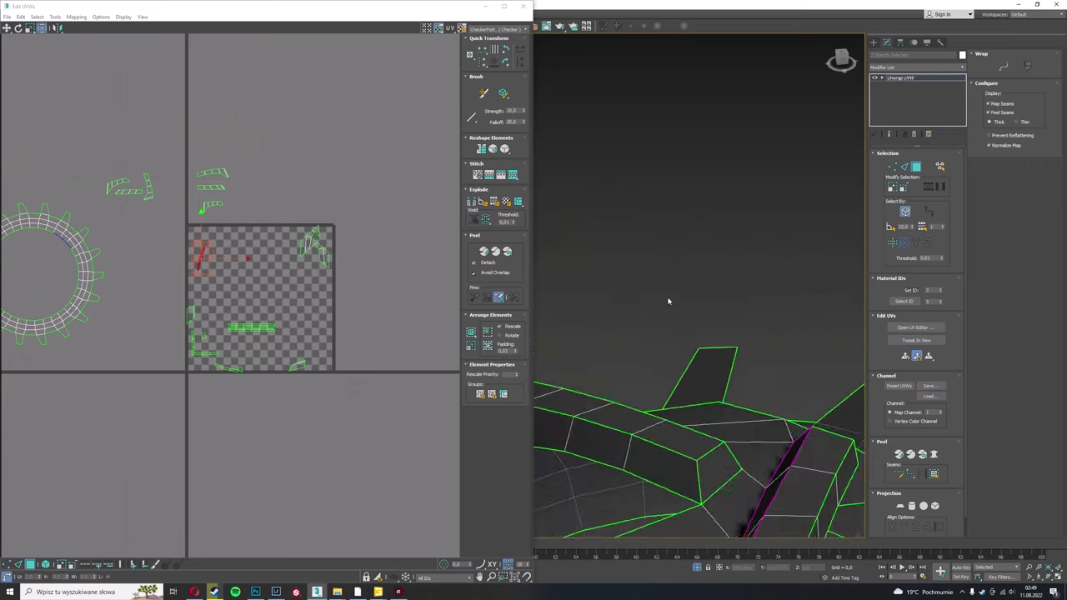
scroll(667, 300, down, 4)
scroll(757, 303, down, 3)
scroll(333, 367, down, 2)
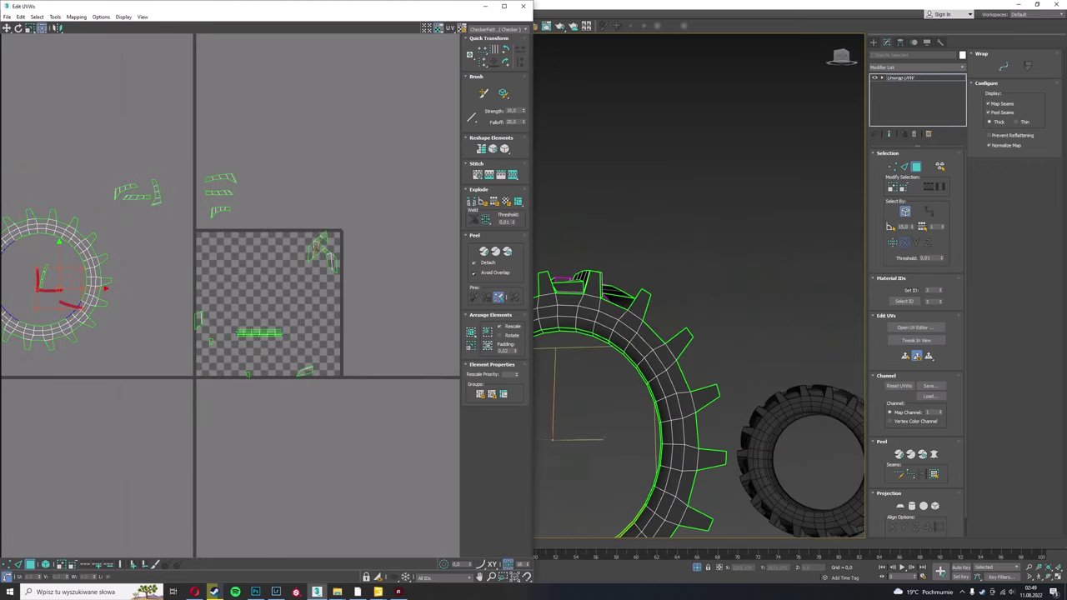
scroll(345, 369, up, 2)
scroll(333, 367, down, 1)
scroll(554, 295, up, 5)
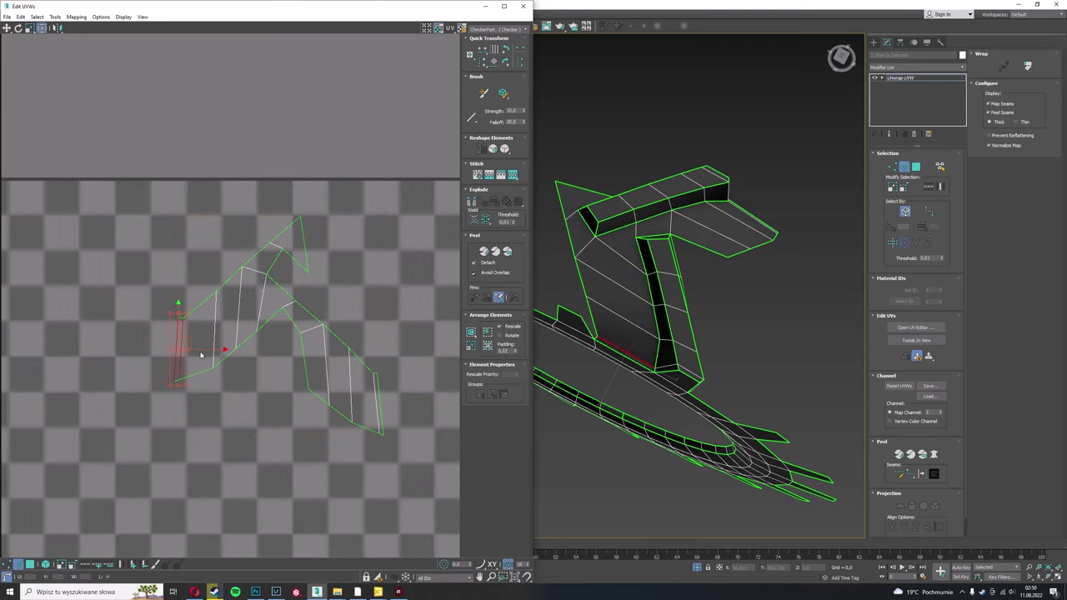
Orbit around the tread lug, display the Checker pattern, and select the lug's UV shell
alt+middle_drag(643, 349, 346, 399)
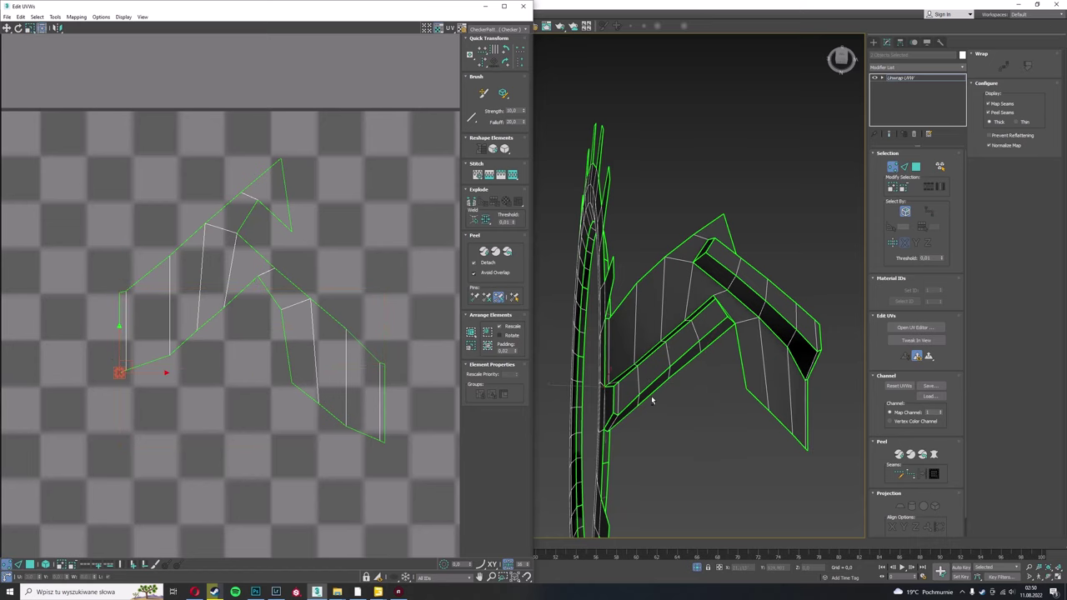
alt+middle_drag(652, 401, 710, 375)
click(492, 43)
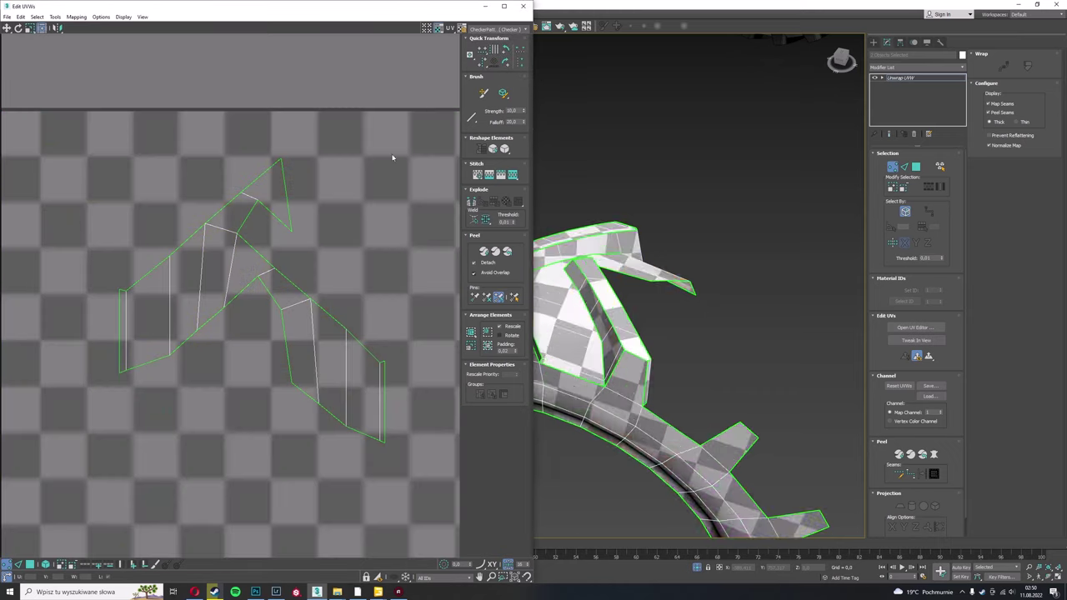
scroll(309, 279, down, 1)
click(359, 360)
Relax the lug's entire UV shell with Tools > Relax and rotate the small shell straight
key(ctrl+a)
click(55, 16)
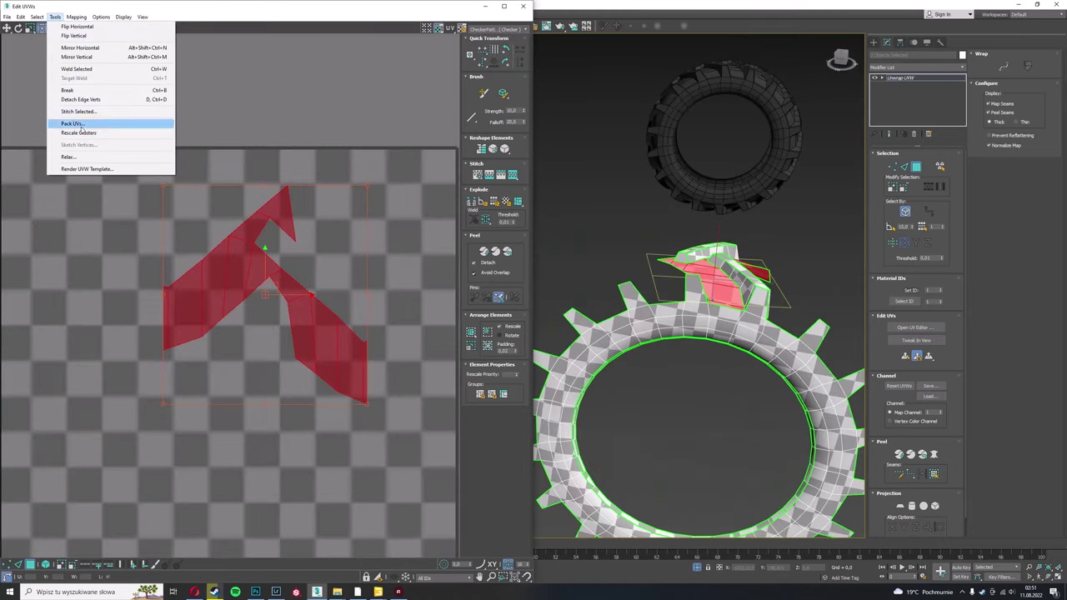
click(83, 126)
click(104, 79)
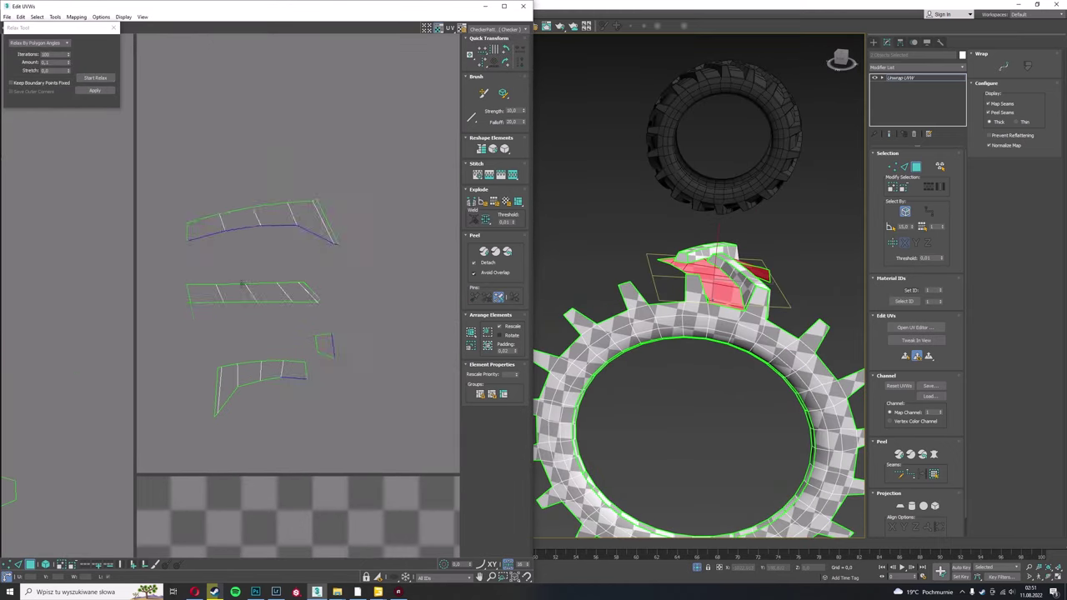
scroll(324, 327, up, 2)
click(320, 341)
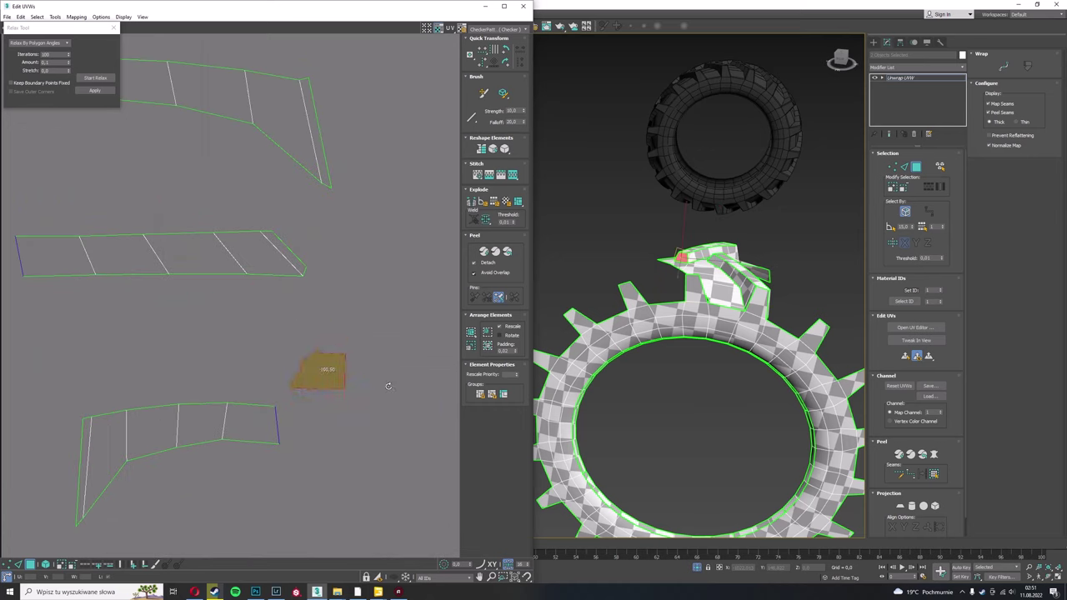
scroll(392, 386, up, 2)
drag(398, 389, 291, 231)
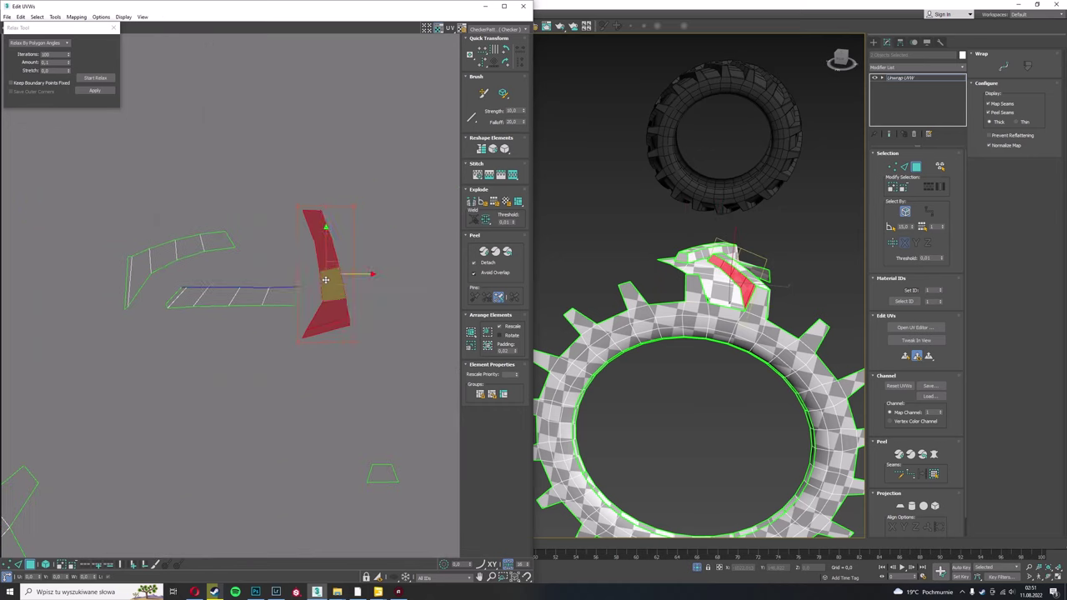
Select all the UVs and run Relax on them twice more
middle_drag(291, 231, 147, 271)
scroll(148, 271, down, 1)
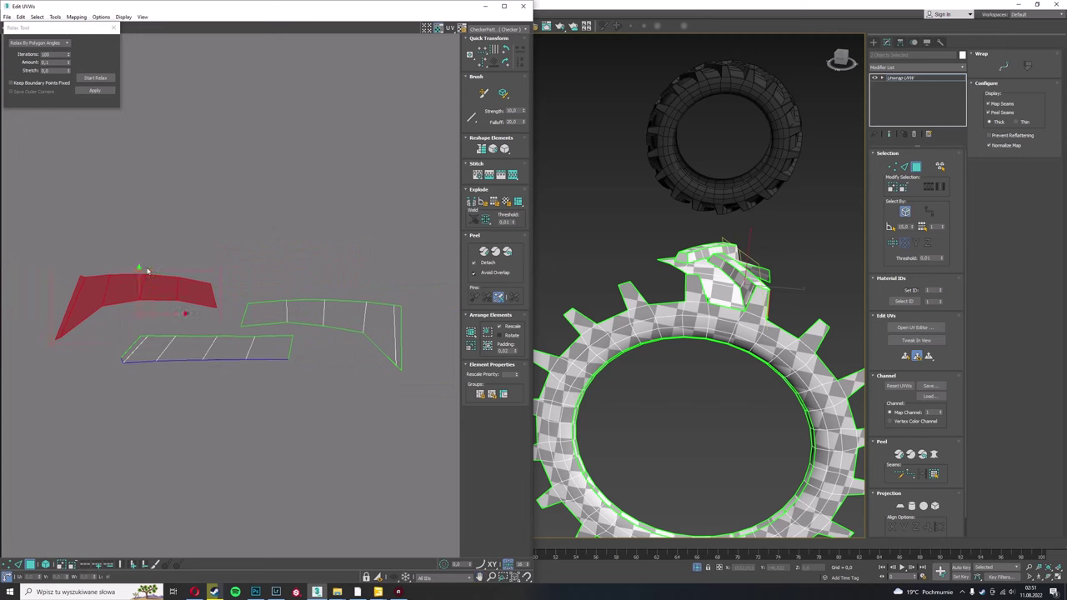
scroll(205, 297, down, 3)
key(ctrl+a)
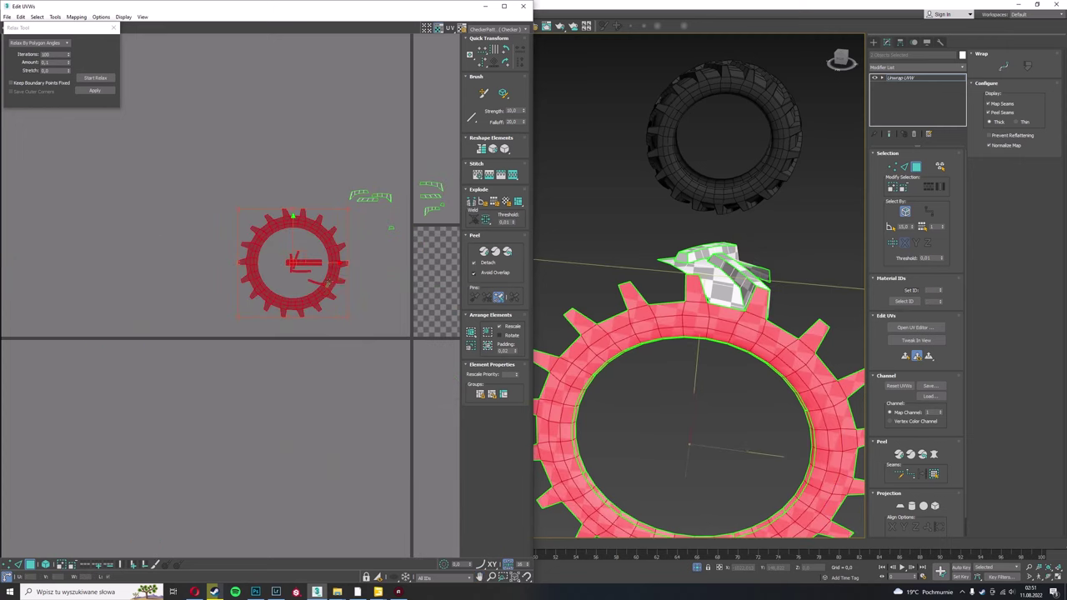
scroll(204, 297, up, 2)
scroll(204, 297, up, 1)
click(95, 77)
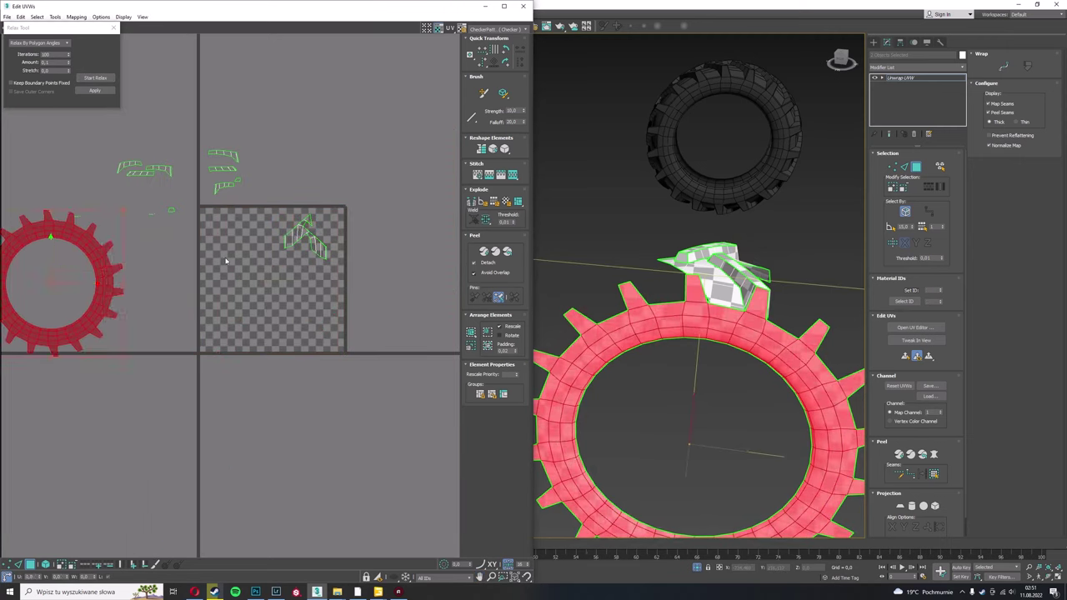
click(488, 333)
Move a small tooth piece into the UV square and another piece into the ring's interior
scroll(307, 215, up, 3)
click(343, 230)
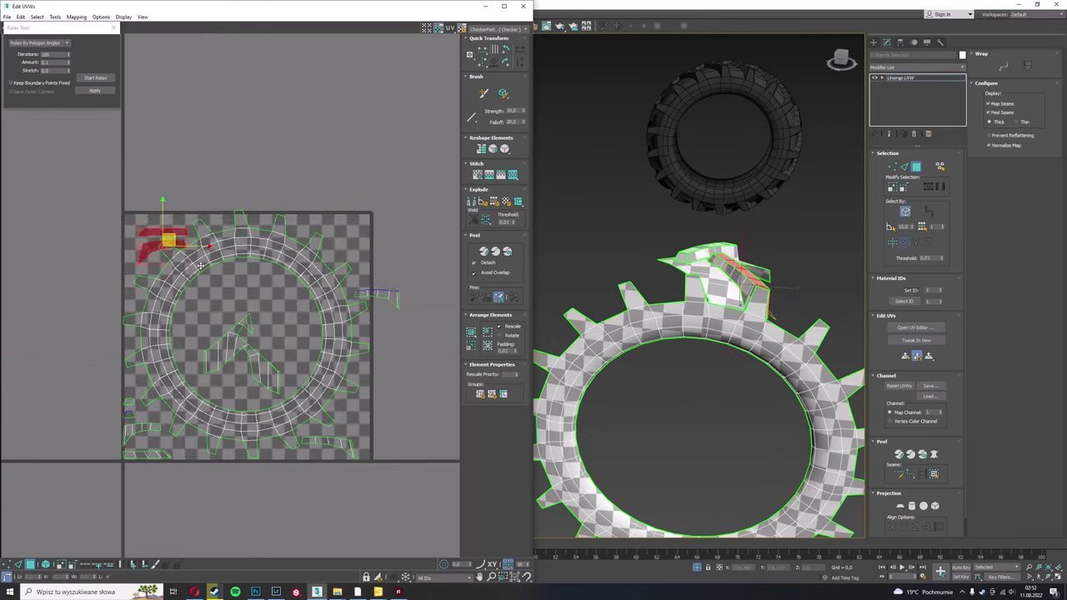
scroll(200, 265, up, 1)
drag(202, 168, 387, 402)
middle_drag(320, 269, 243, 276)
click(373, 218)
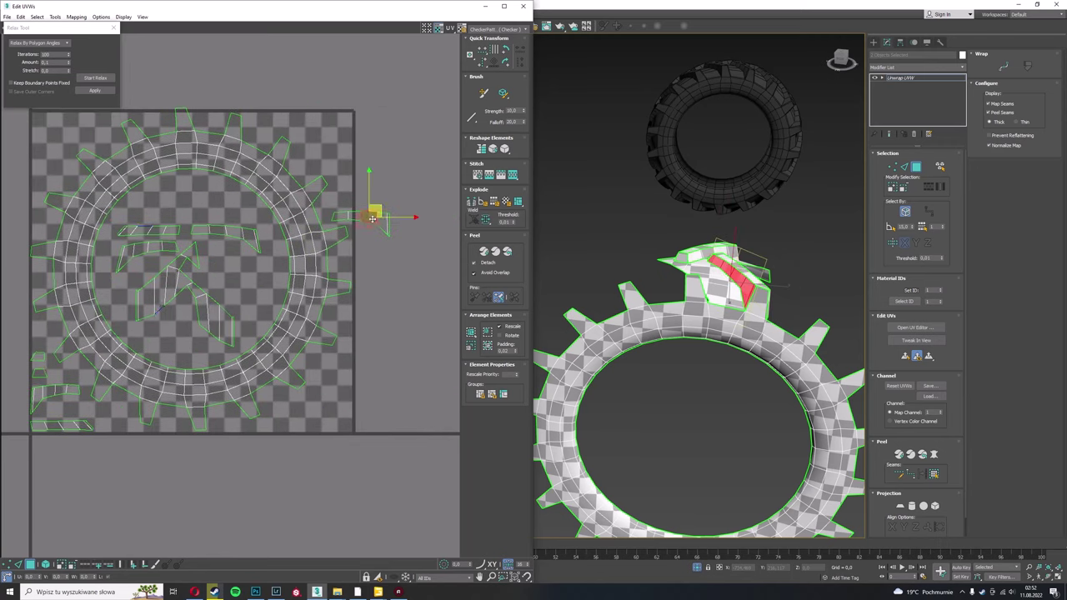
scroll(235, 268, up, 2)
mouse_move(286, 320)
mouse_down()
mouse_move(299, 368)
mouse_move(245, 388)
mouse_move(296, 381)
mouse_up()
Move a single strip piece inside the gear-shaped ring
scroll(245, 388, down, 2)
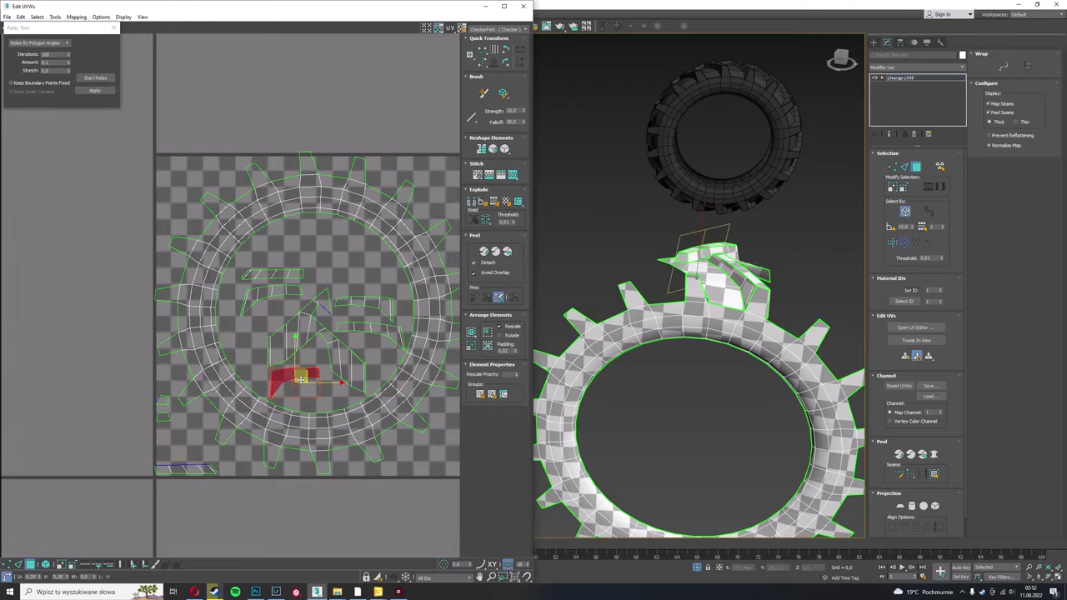
scroll(296, 381, up, 3)
scroll(219, 248, down, 2)
scroll(200, 334, down, 3)
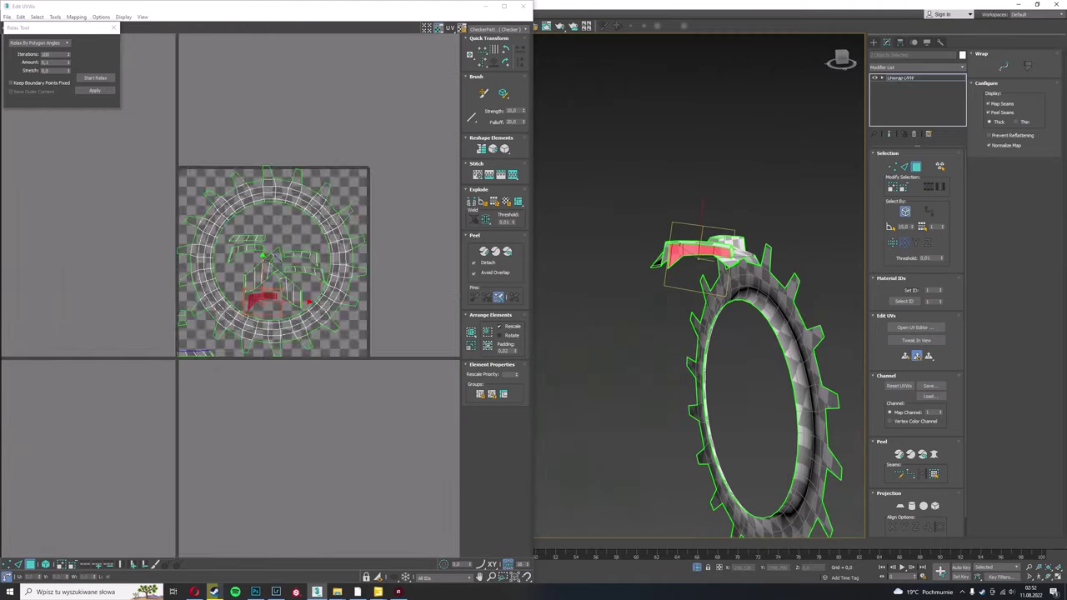
scroll(192, 407, down, 2)
key(ctrl+a)
scroll(193, 407, up, 5)
scroll(717, 267, up, 4)
click(709, 309)
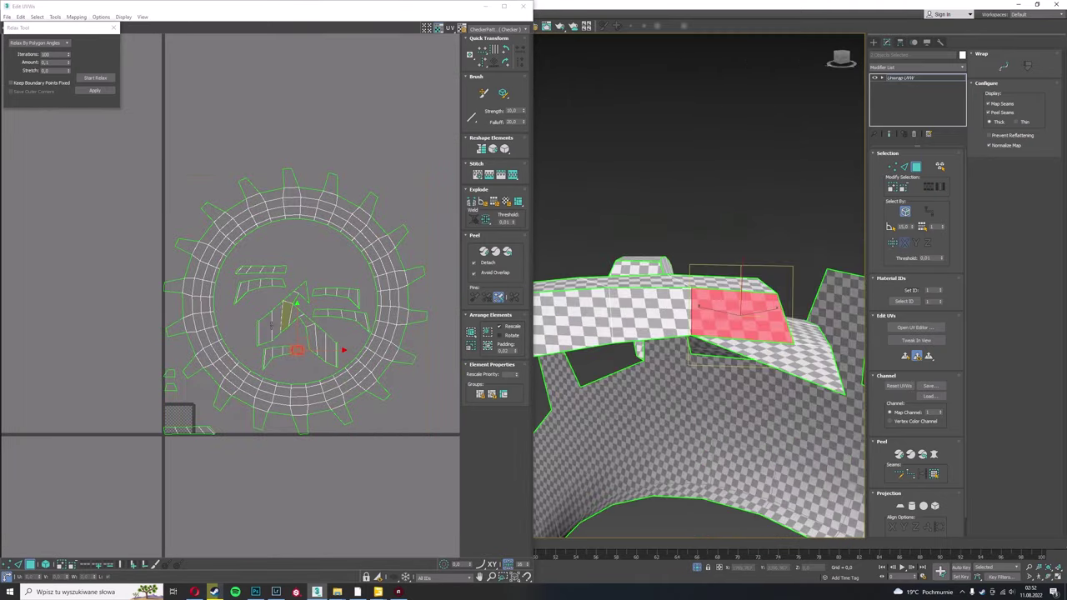
scroll(346, 348, up, 3)
drag(346, 348, 376, 350)
scroll(376, 350, down, 2)
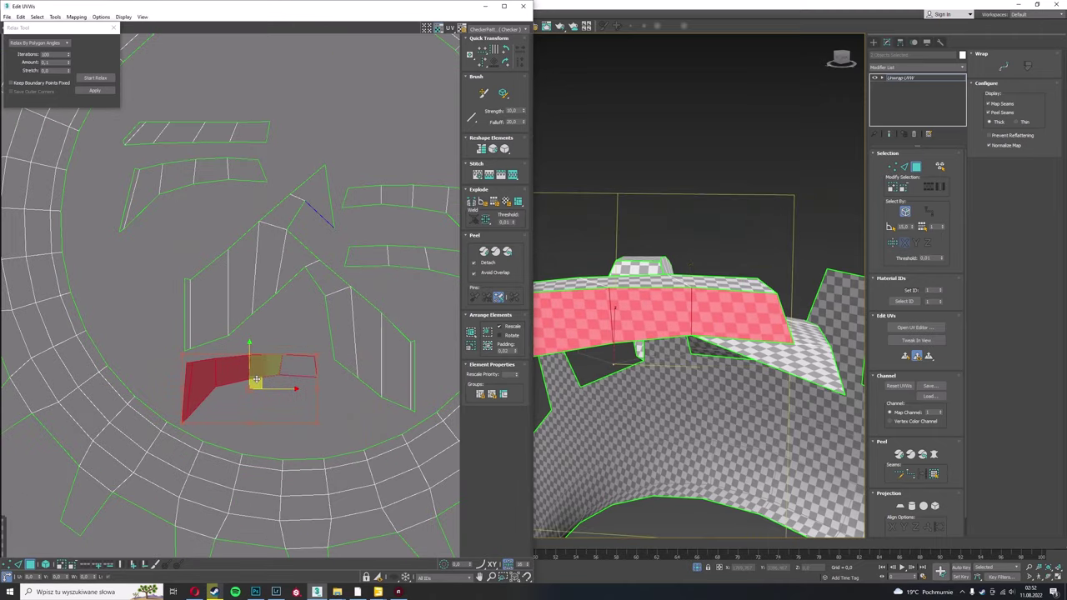
scroll(763, 398, up, 5)
Check the lower UV piece and its top edge on the model by framing them in the viewport
mouse_move(763, 397)
alt+middle_down()
mouse_move(667, 316)
mouse_move(666, 250)
alt+middle_up()
scroll(644, 291, down, 4)
scroll(644, 291, up, 5)
scroll(283, 221, up, 3)
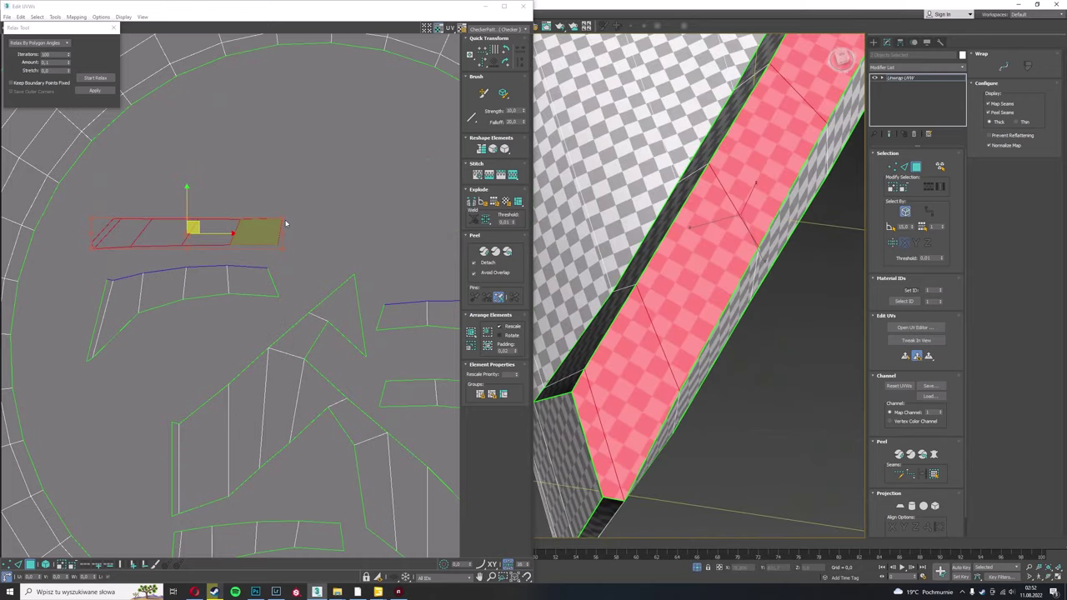
click(250, 284)
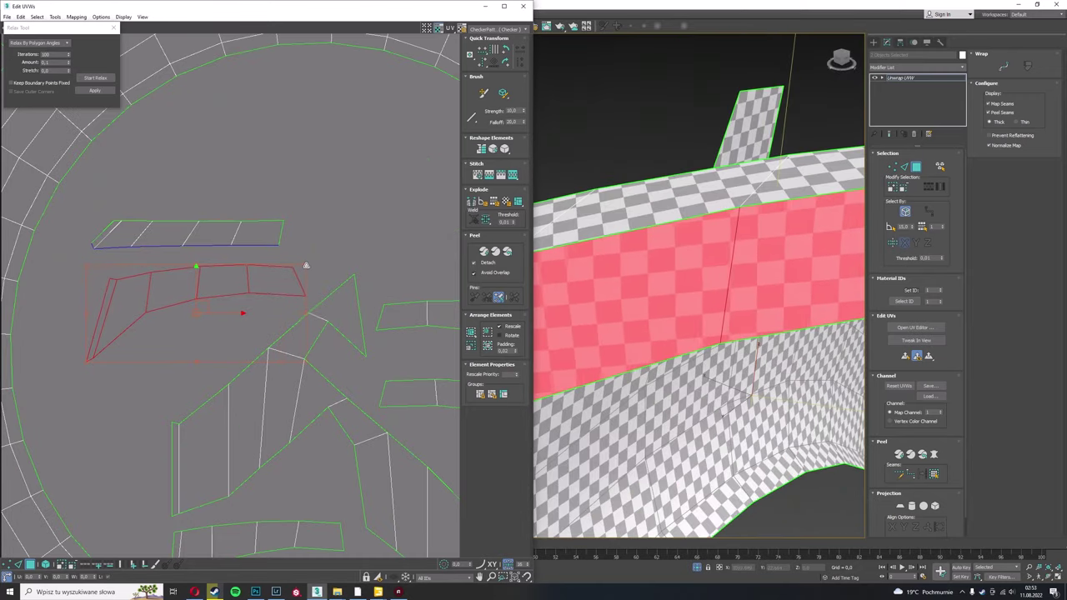
key(z)
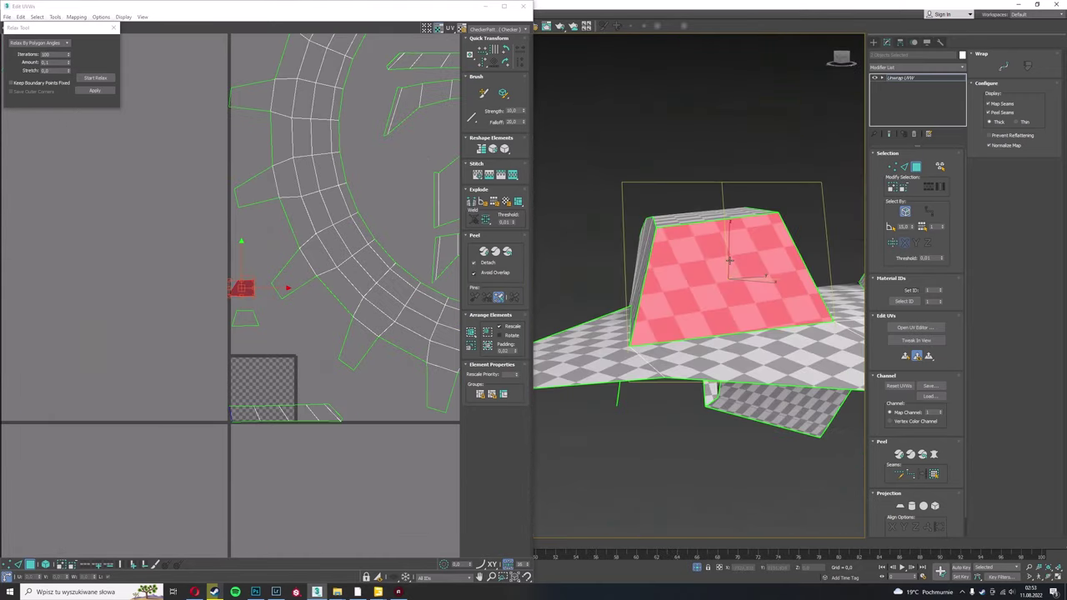
click(19, 564)
scroll(281, 243, up, 2)
click(281, 244)
scroll(250, 291, down, 2)
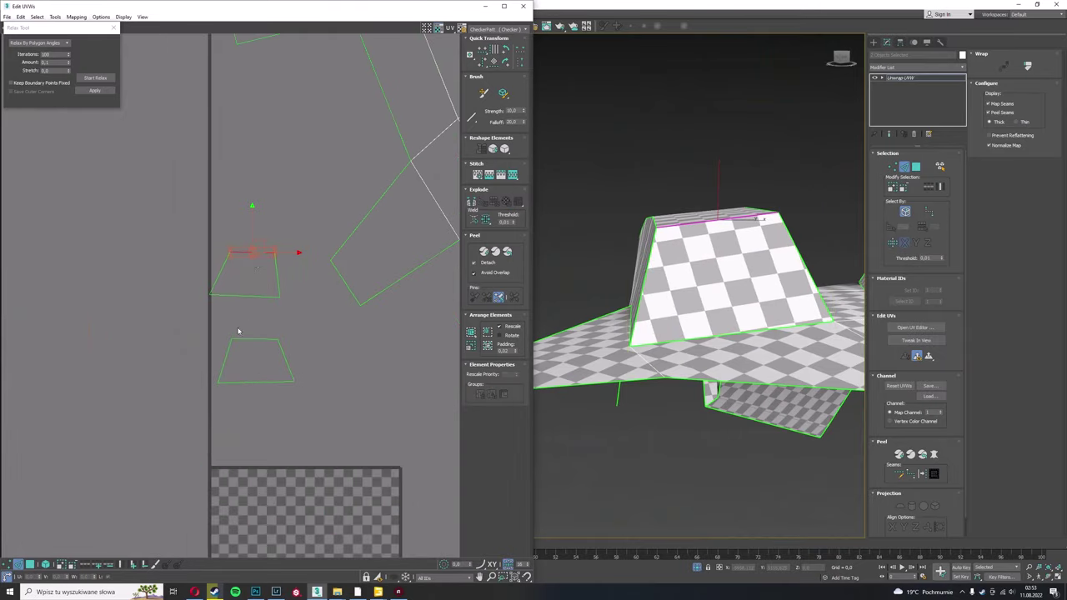
click(303, 362)
key(z)
scroll(250, 429, down, 3)
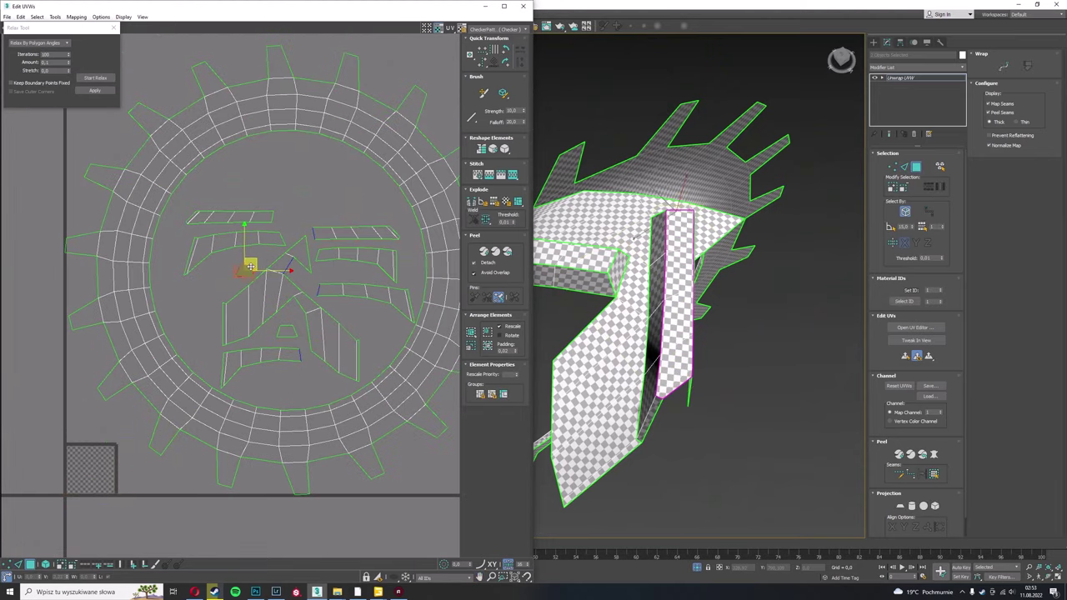
Select the strip and interior tread pieces and centre them in the UV view
scroll(250, 266, up, 2)
click(286, 264)
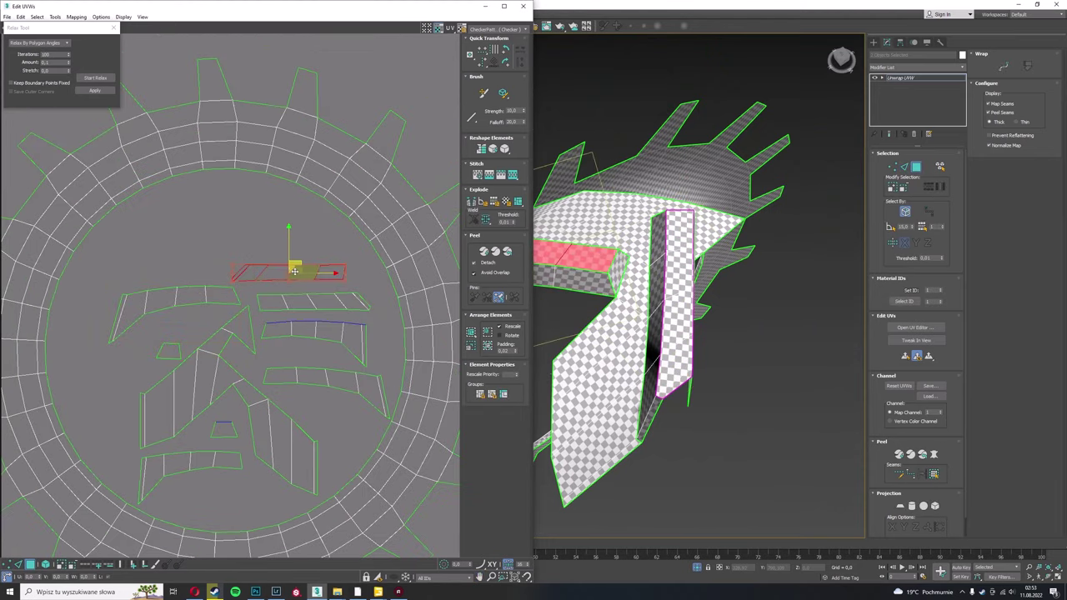
click(198, 456)
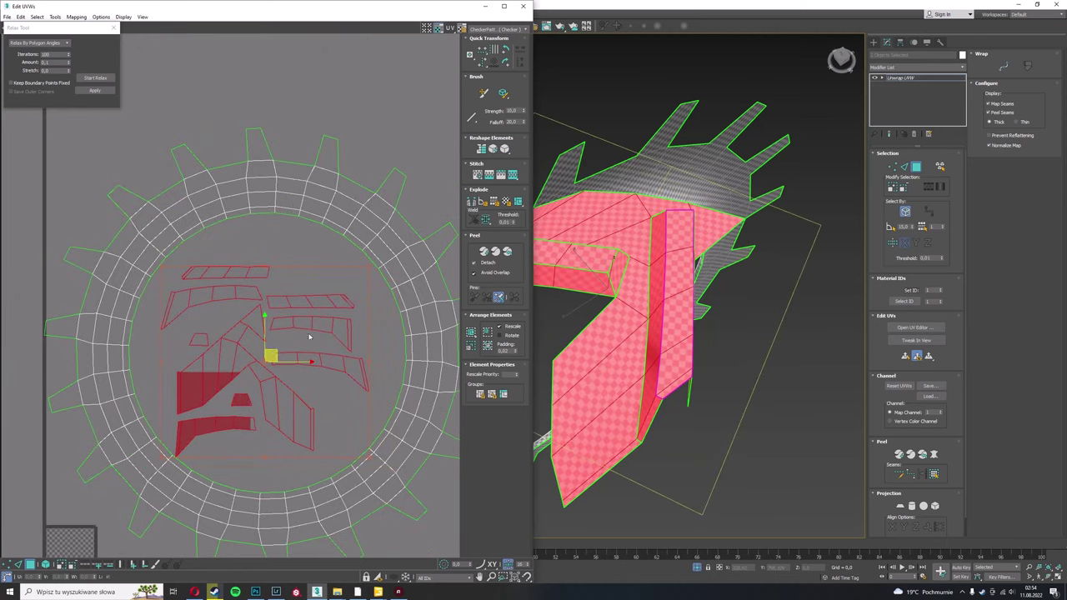
scroll(397, 256, down, 2)
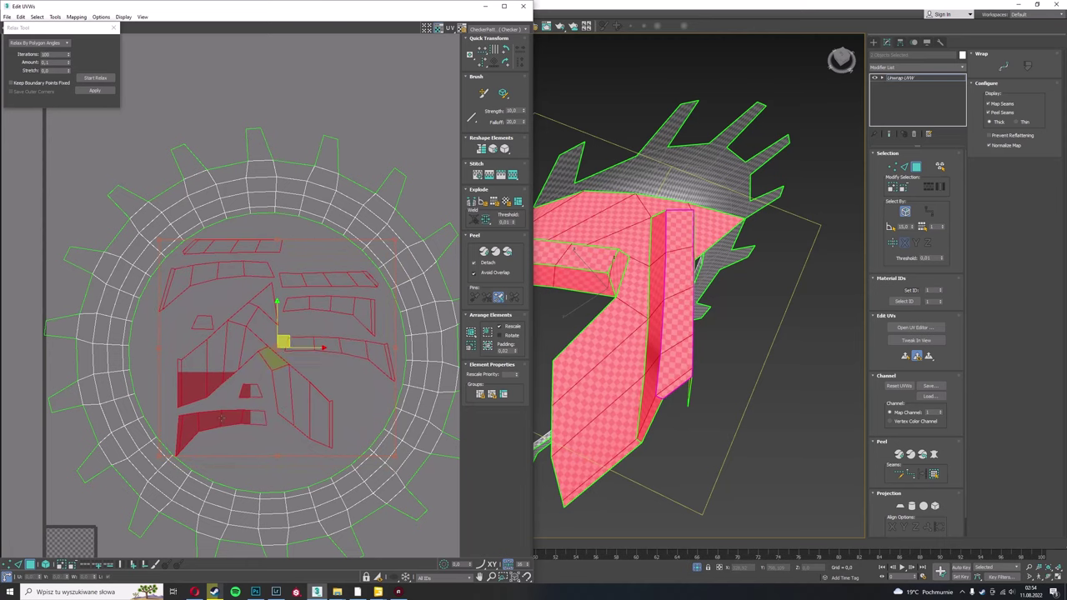
scroll(283, 341, up, 2)
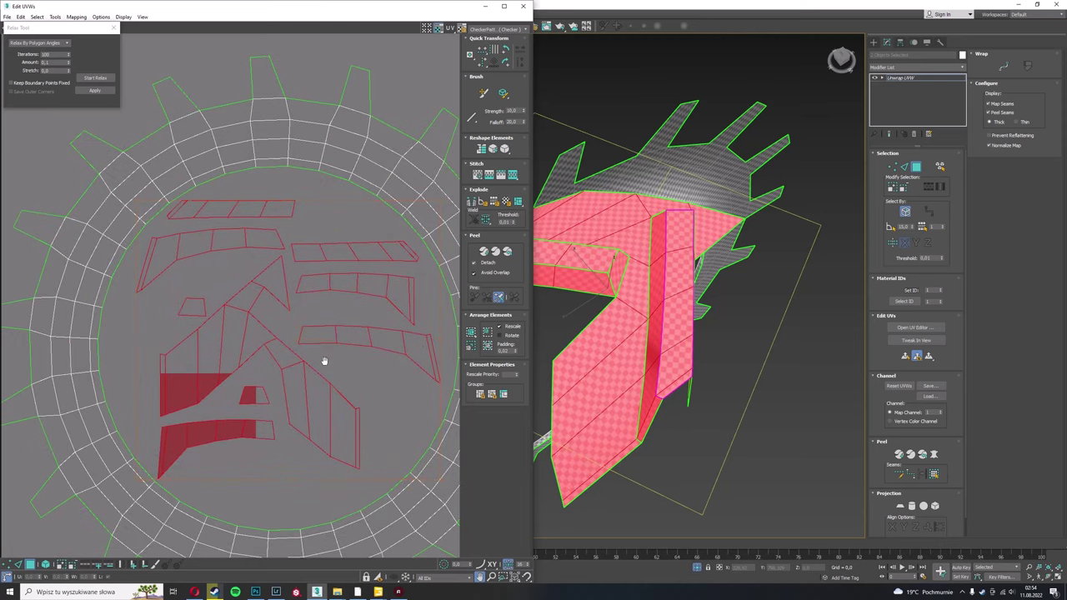
middle_drag(324, 360, 256, 342)
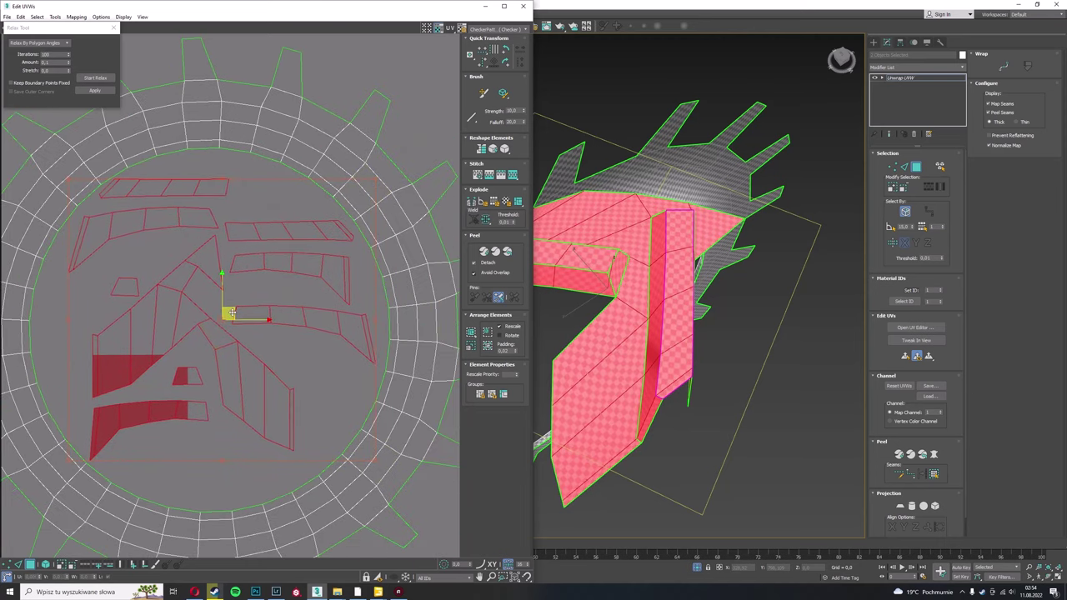
scroll(250, 350, down, 4)
Select all UVs, Pack Normalize them, then shift and shrink the layout to fit the checker square
key(ctrl+a)
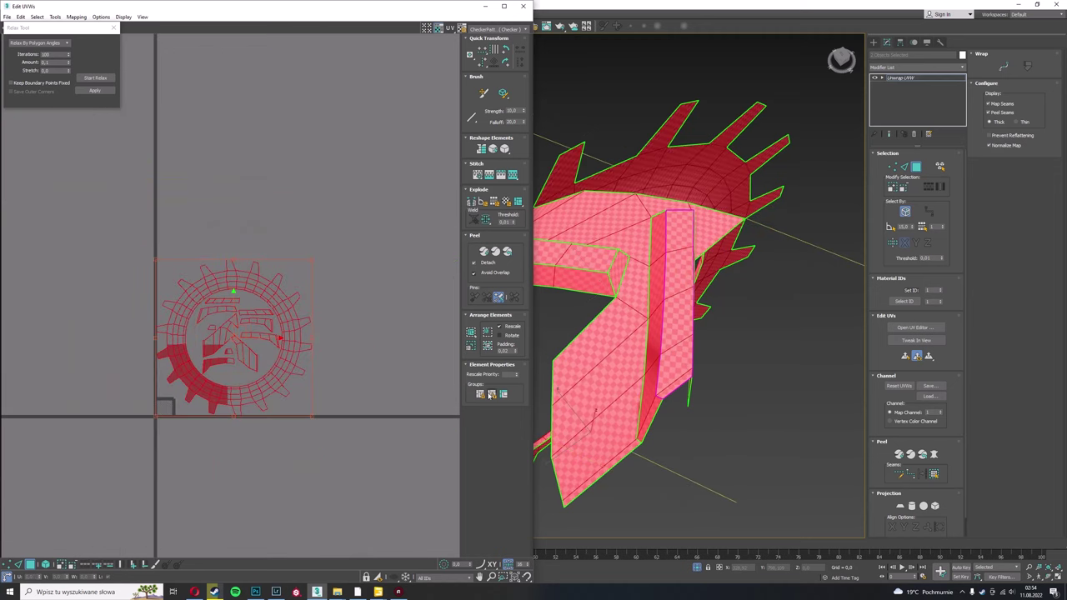
click(488, 333)
scroll(275, 416, down, 2)
scroll(250, 392, up, 3)
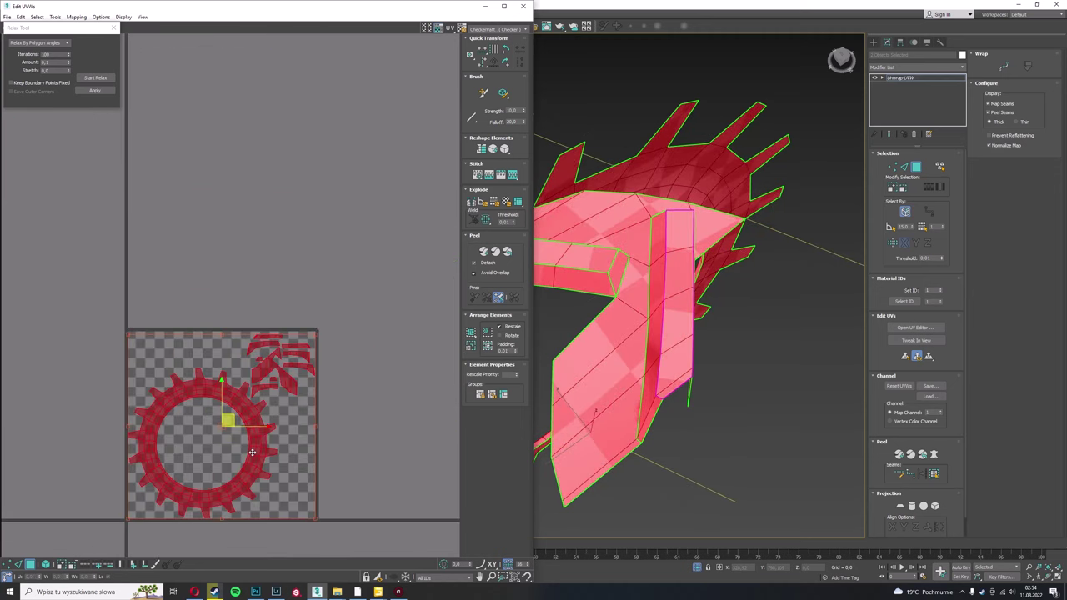
scroll(283, 354, up, 3)
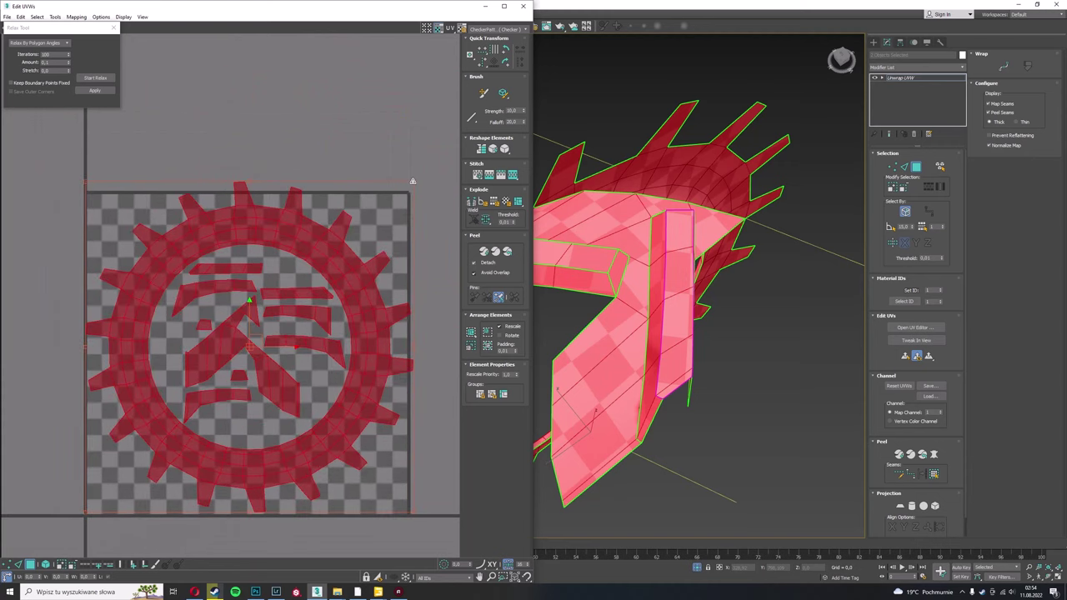
drag(249, 343, 253, 345)
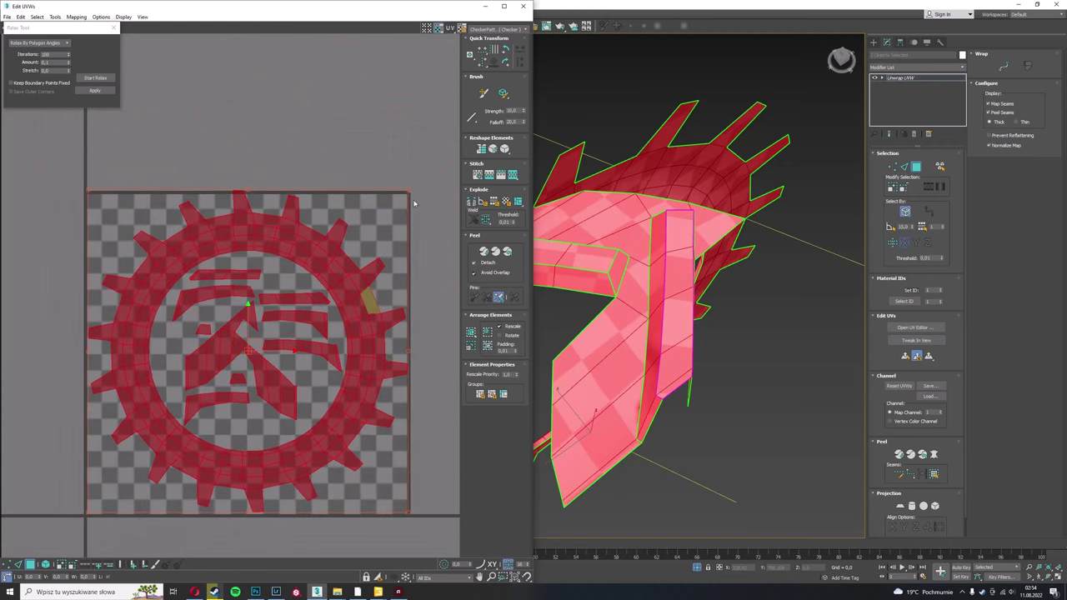
drag(408, 193, 404, 195)
drag(252, 347, 251, 347)
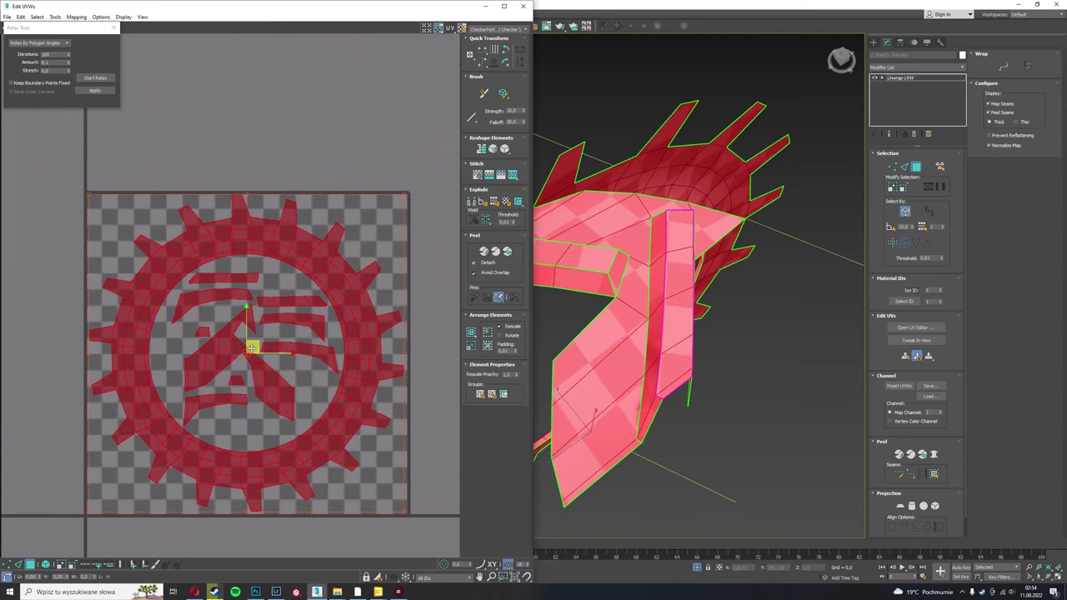
Collapse the unwrap into the mesh, then rotate-clone the top tread piece into 17 copies around the ring
click(899, 78)
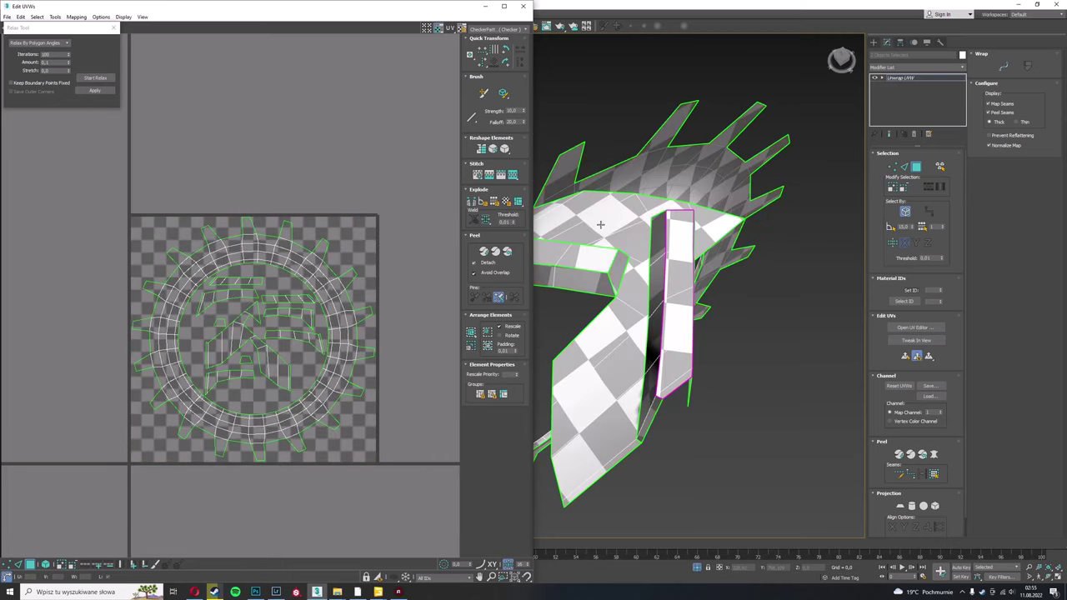
right_click(898, 77)
click(925, 159)
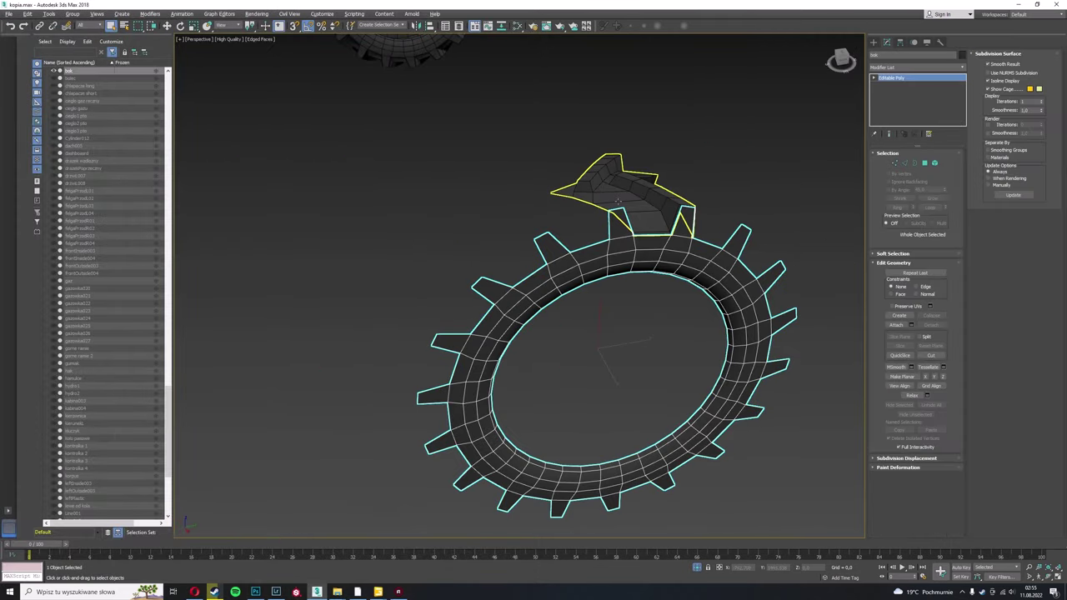
click(681, 227)
key(e)
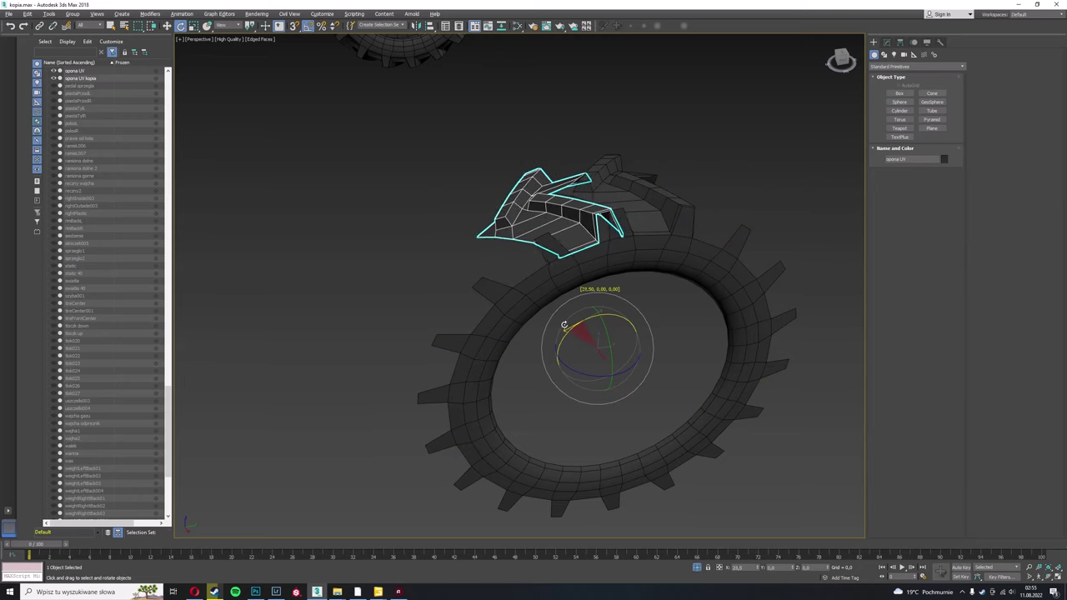
shift+drag(686, 237, 555, 301)
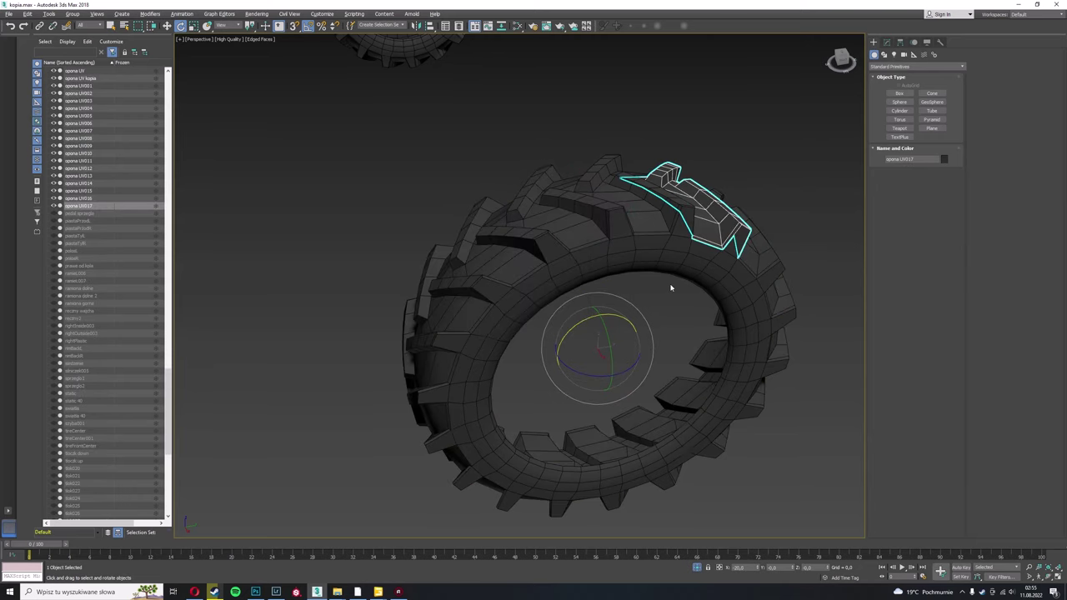
Make a mirrored copy of the side ring along the X axis
click(526, 314)
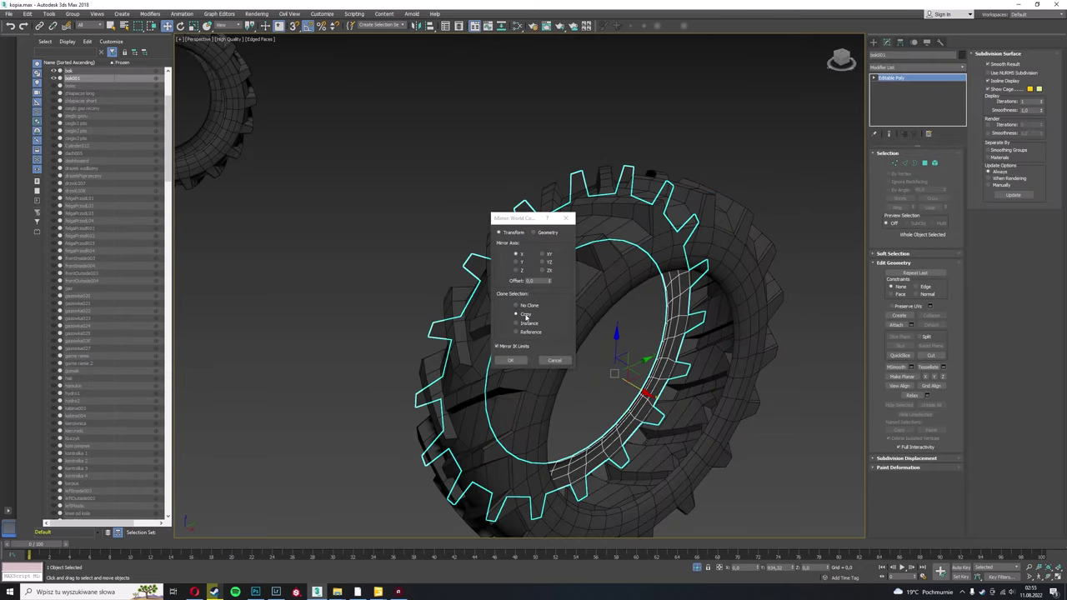
alt+middle_drag(478, 356, 545, 333)
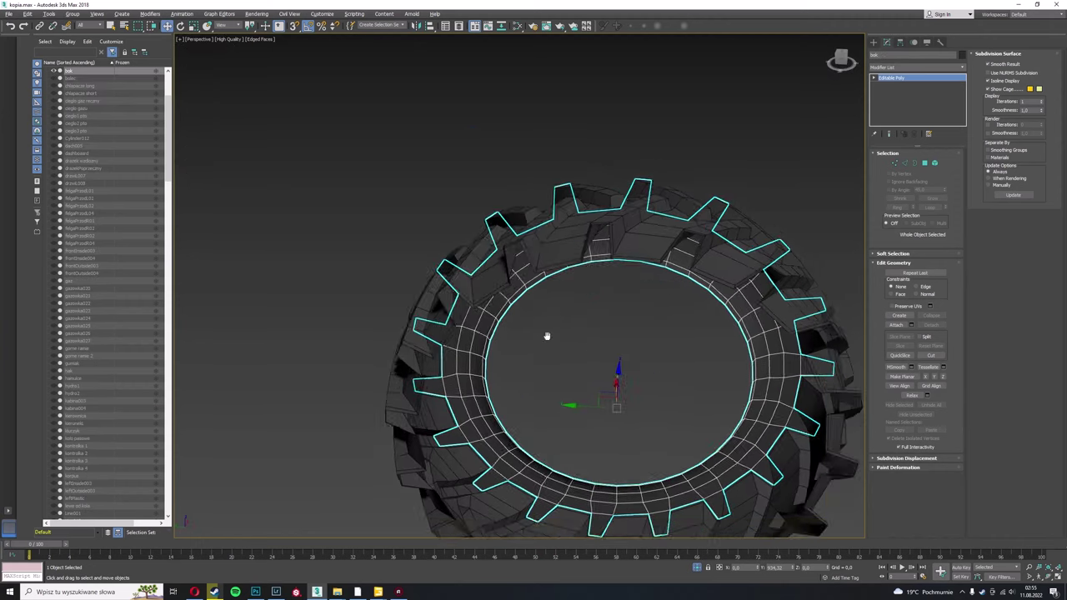
scroll(545, 334, up, 3)
click(547, 261)
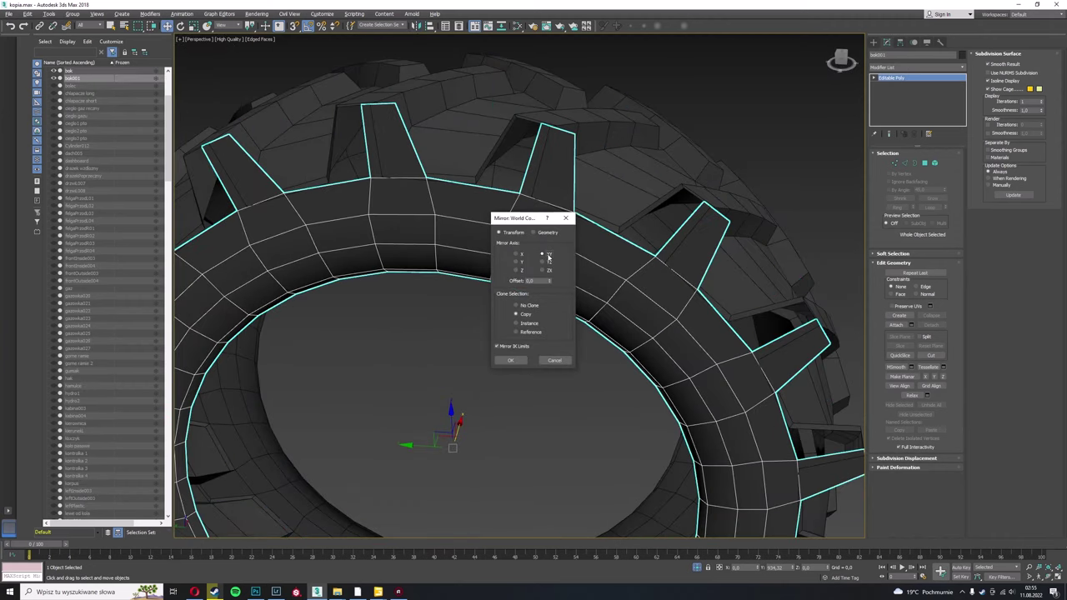
click(549, 270)
click(549, 261)
click(522, 253)
click(550, 261)
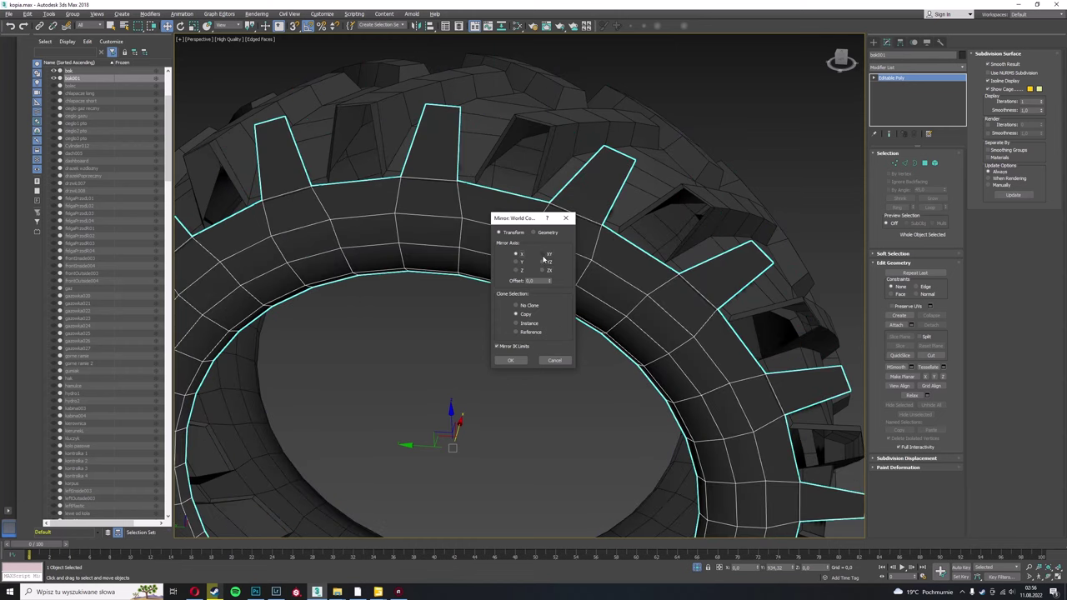
click(542, 253)
click(543, 262)
click(548, 271)
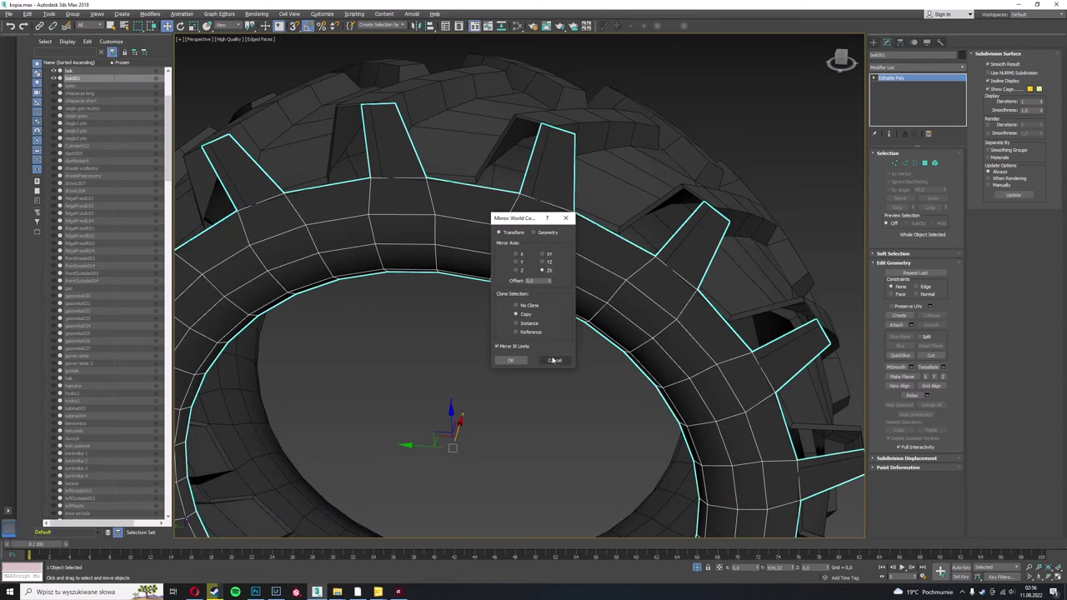
click(548, 255)
click(518, 256)
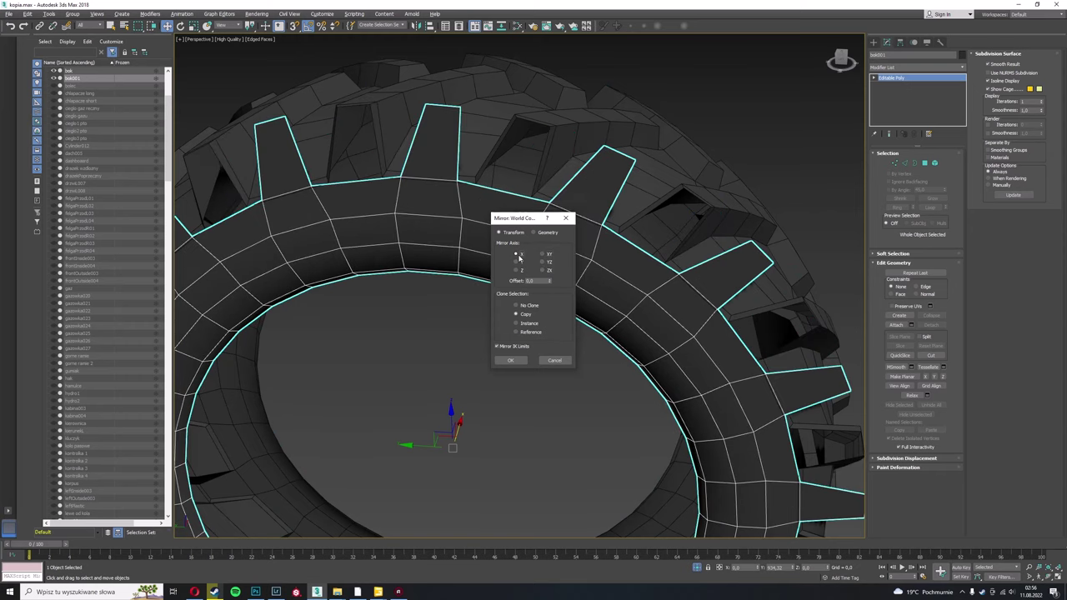
click(510, 360)
Rotate the mirrored ring about -9.5 degrees and add an Unwrap UVW modifier to bok001
scroll(519, 358, down, 3)
key(e)
drag(479, 380, 482, 377)
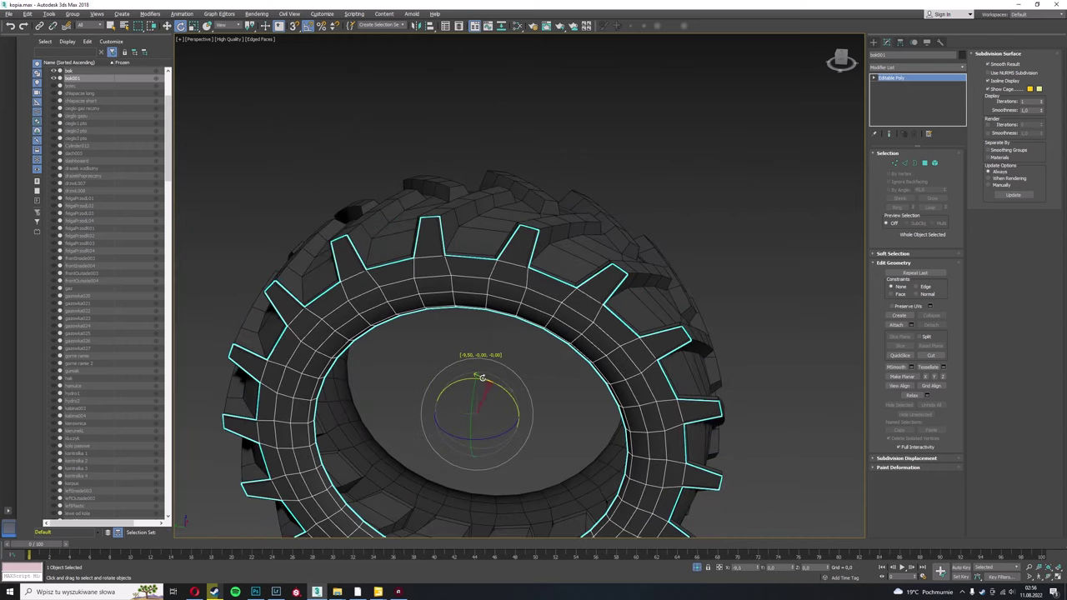
alt+middle_drag(482, 377, 459, 295)
click(490, 379)
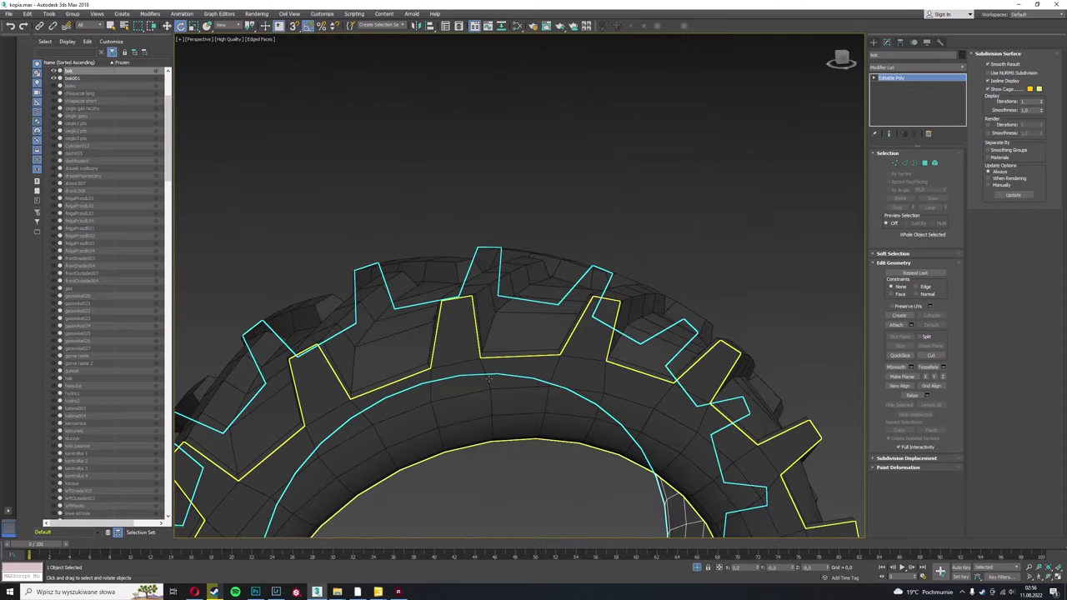
key(ctrl+z)
key(shift+z)
click(917, 67)
click(909, 459)
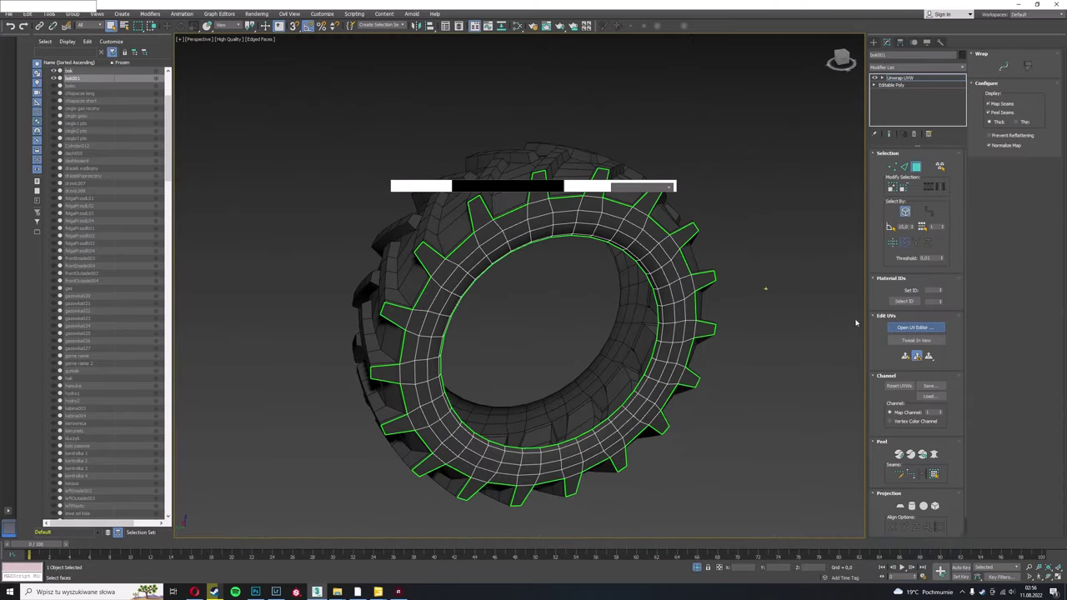
Select all polygons of the joined tire, then box-select all its vertices to check the result
click(939, 167)
key(ctrl+a)
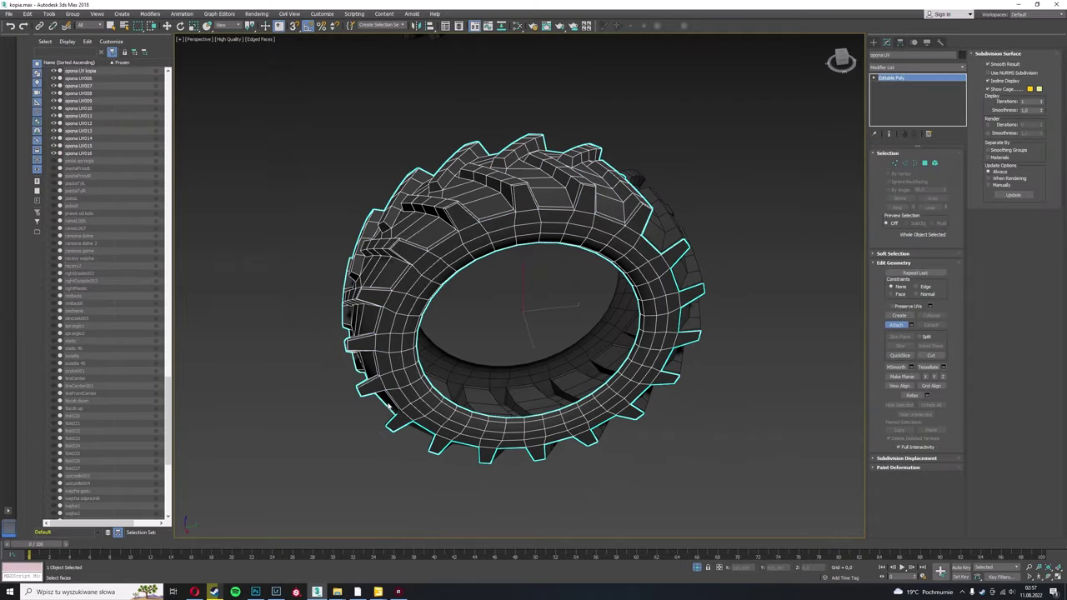
alt+middle_drag(673, 285, 839, 309)
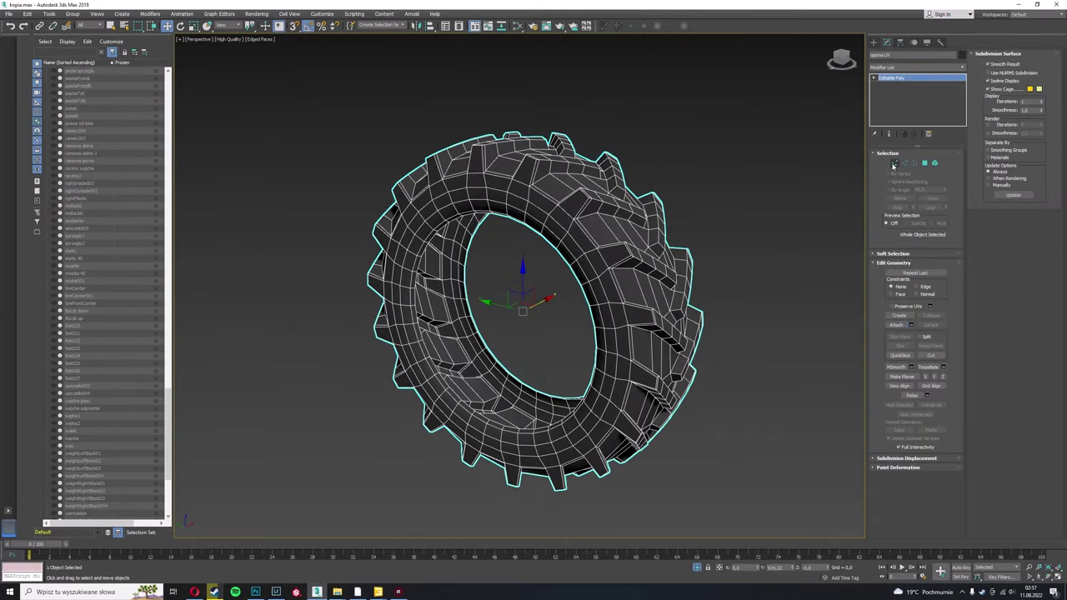
key(1)
key(w)
drag(295, 98, 780, 477)
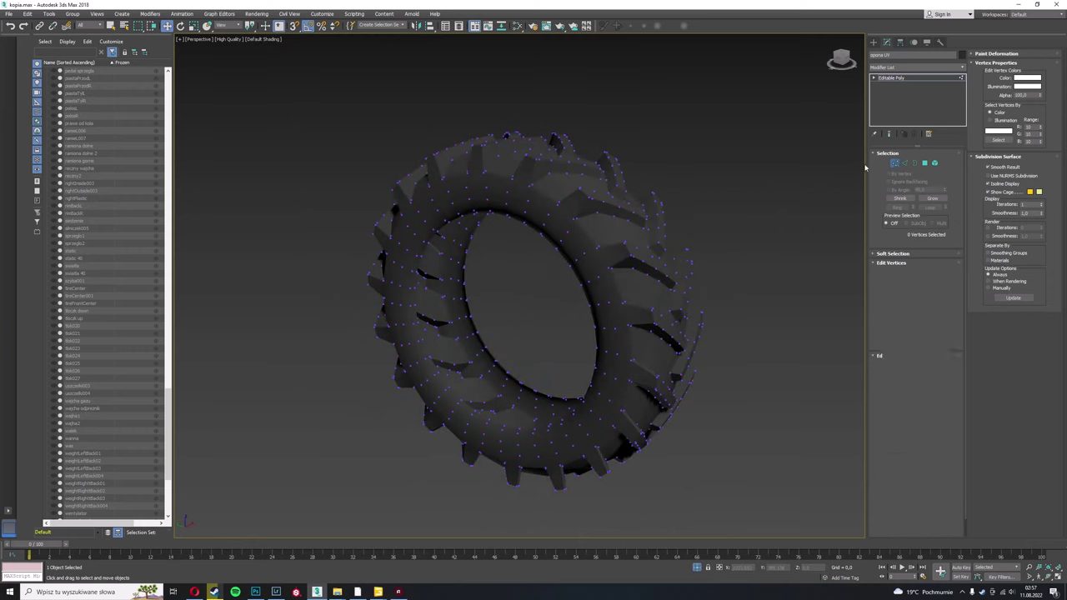
key(1)
alt+middle_drag(865, 167, 698, 190)
scroll(512, 217, up, 5)
scroll(511, 217, down, 5)
Load the checker bitmap into the Standard material's Diffuse Color so the tire shows a checker pattern
alt+middle_drag(512, 217, 571, 244)
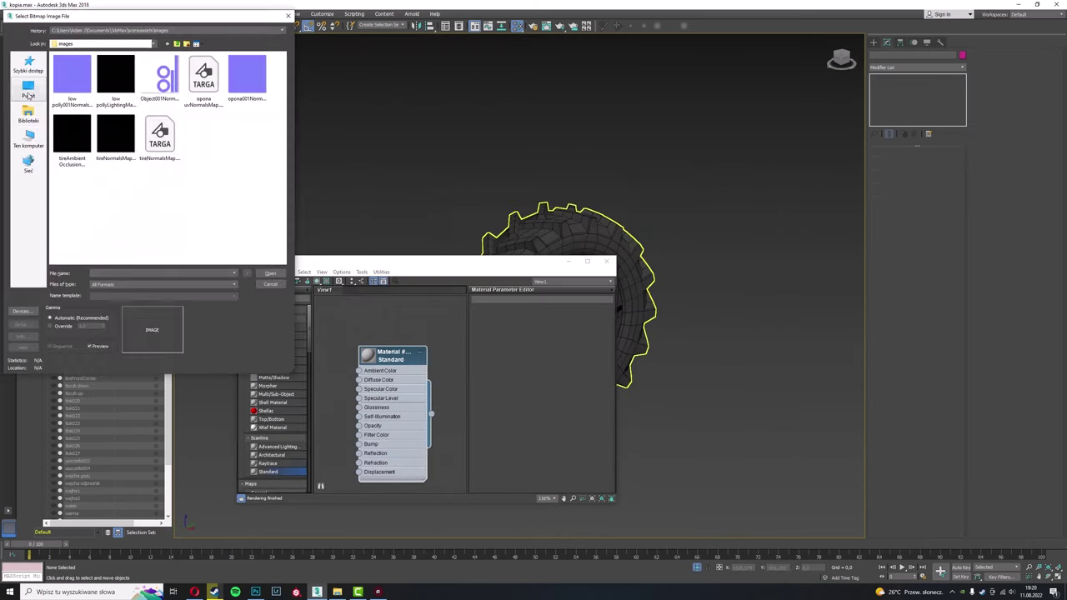
double_click(155, 188)
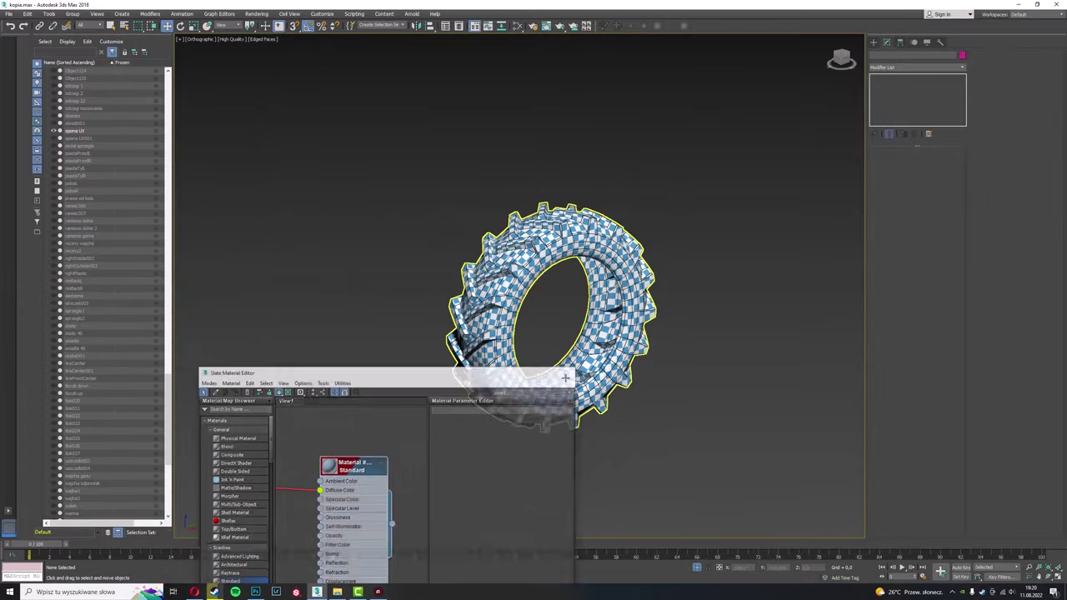